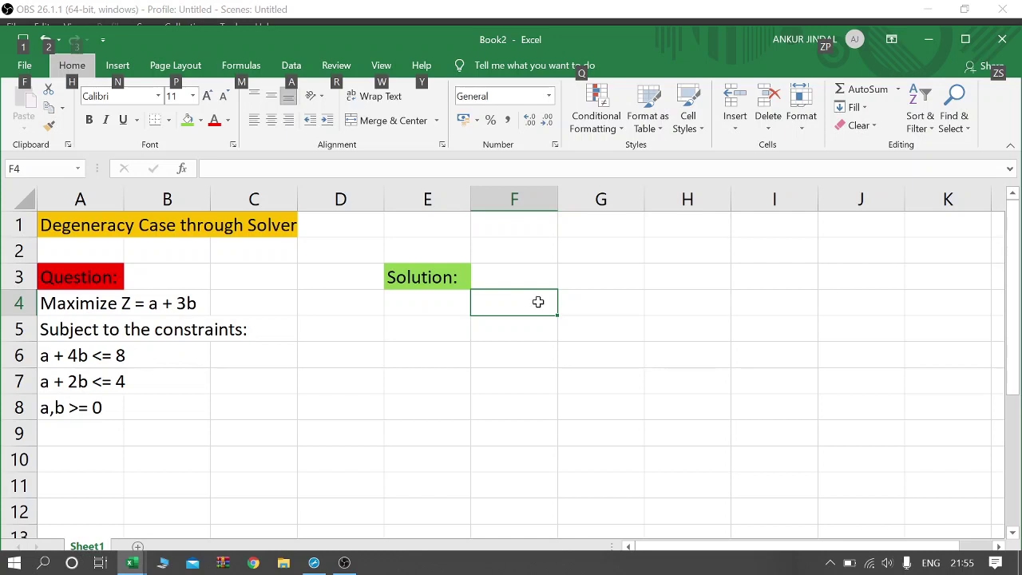
# Label the decision variable columns under Solution with a in F4 and b in G4
pyautogui.press('a')
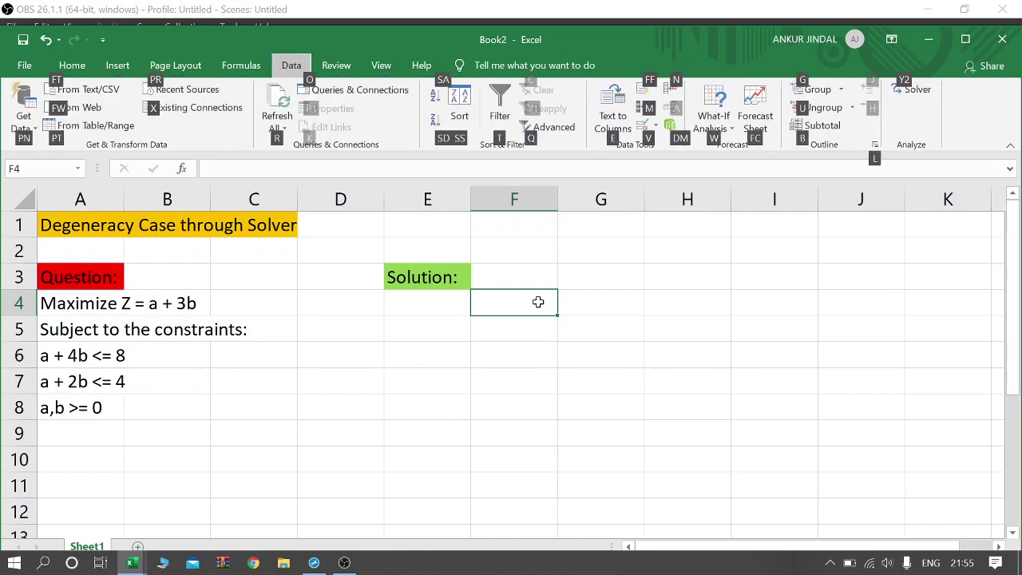
pyautogui.press('Escape')
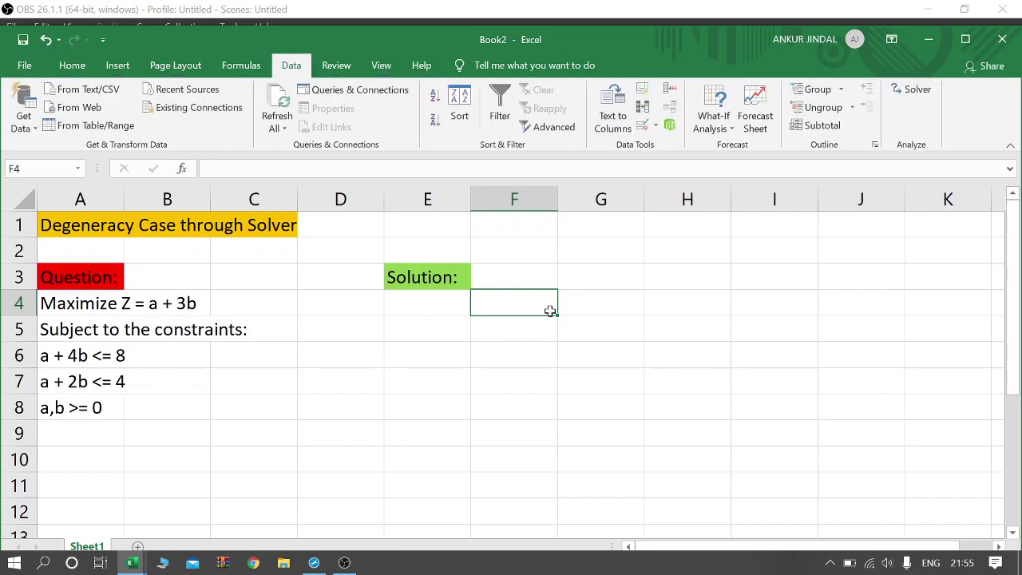
pyautogui.click(616, 322)
pyautogui.click(553, 303)
pyautogui.write('a')
pyautogui.click(583, 303)
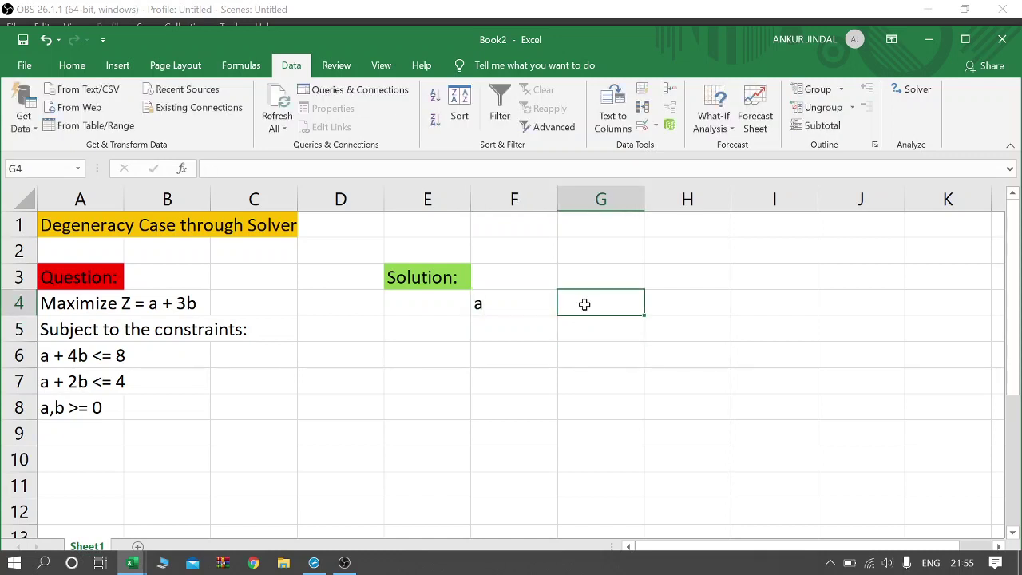
pyautogui.write('b')
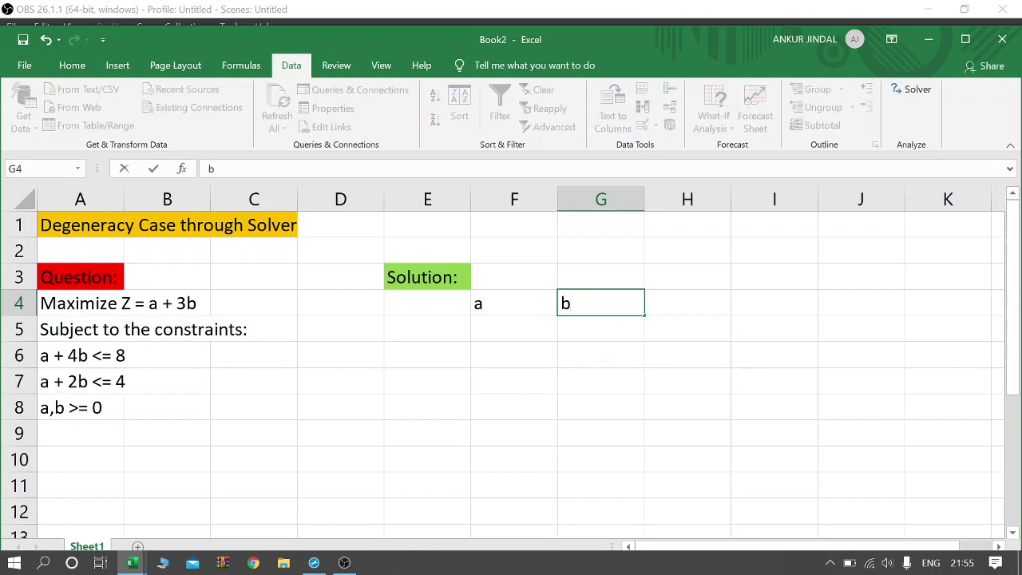
# Enter the row label Variable in E4, beside the a and b headings
pyautogui.press('Left')
pyautogui.press('Left')
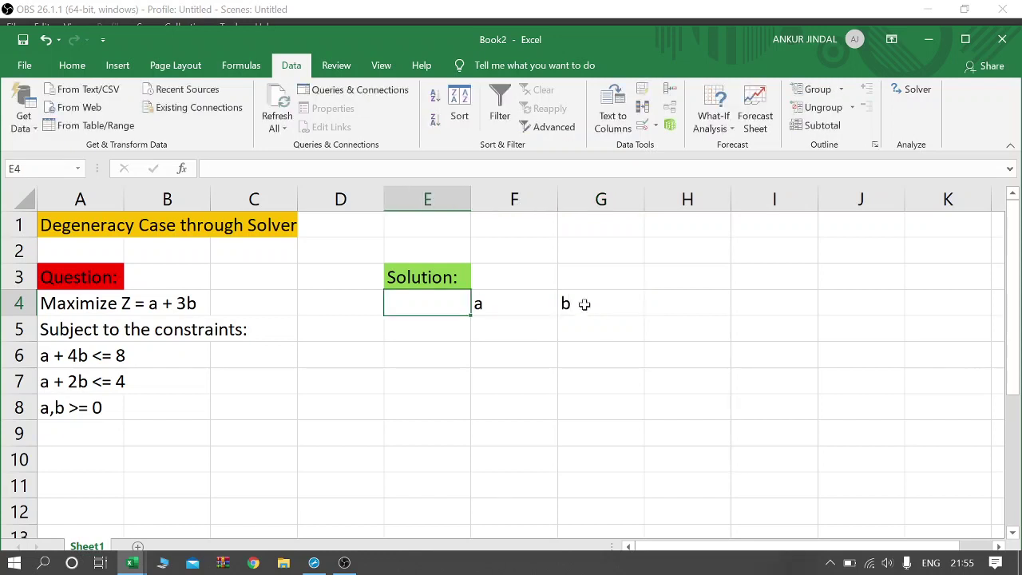
pyautogui.write('Va')
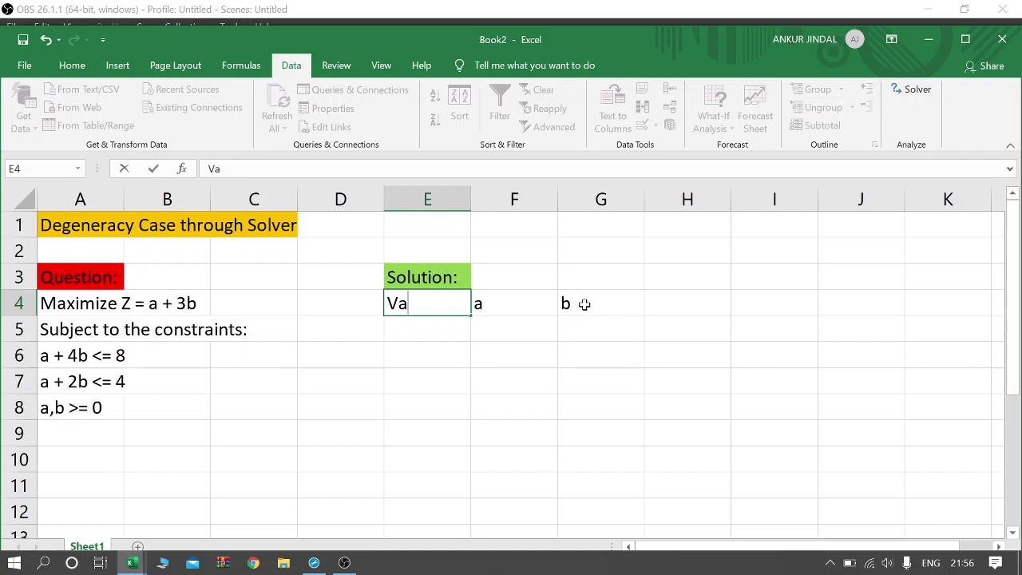
pyautogui.write('riable')
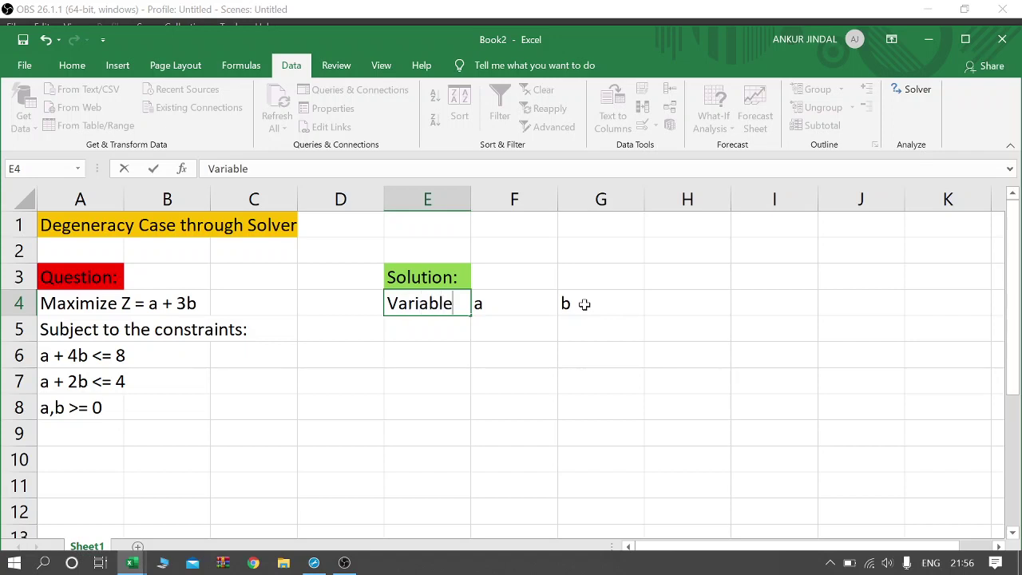
# Enter the objective function coefficients, 1 in F5 under a and 3 in G5 under b
pyautogui.click(537, 329)
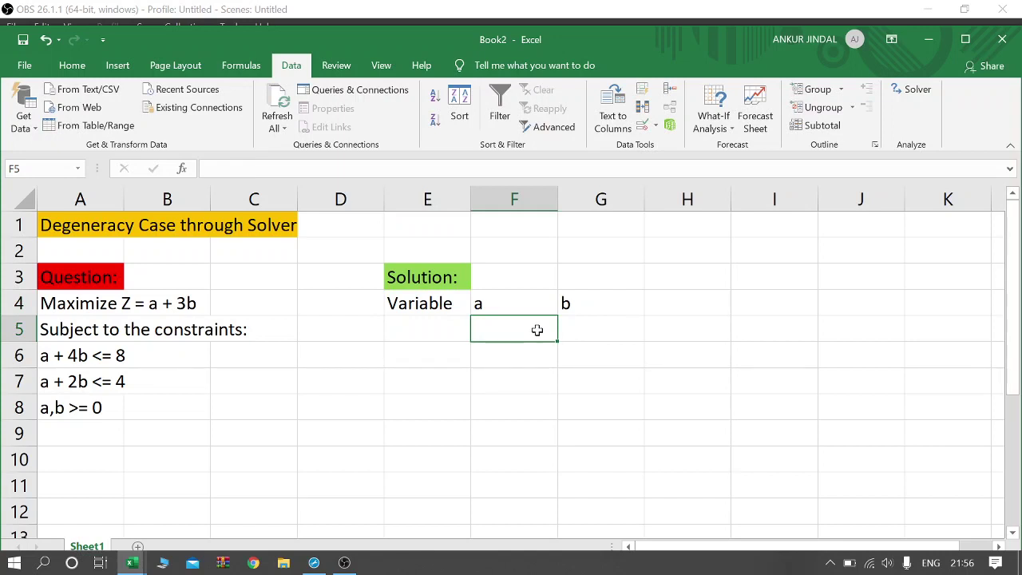
pyautogui.write('1')
pyautogui.press('Tab')
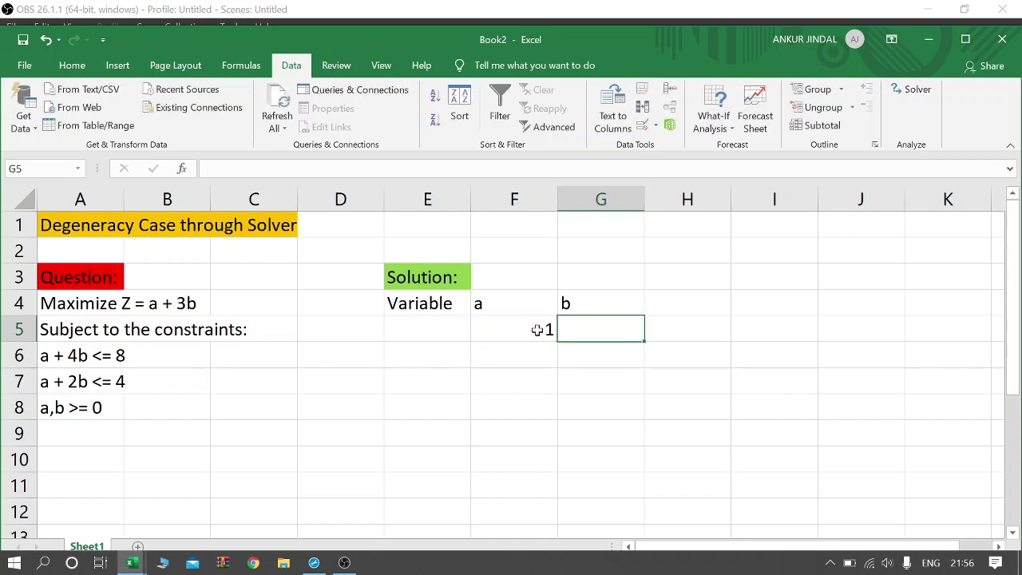
pyautogui.write('3')
pyautogui.press('Return')
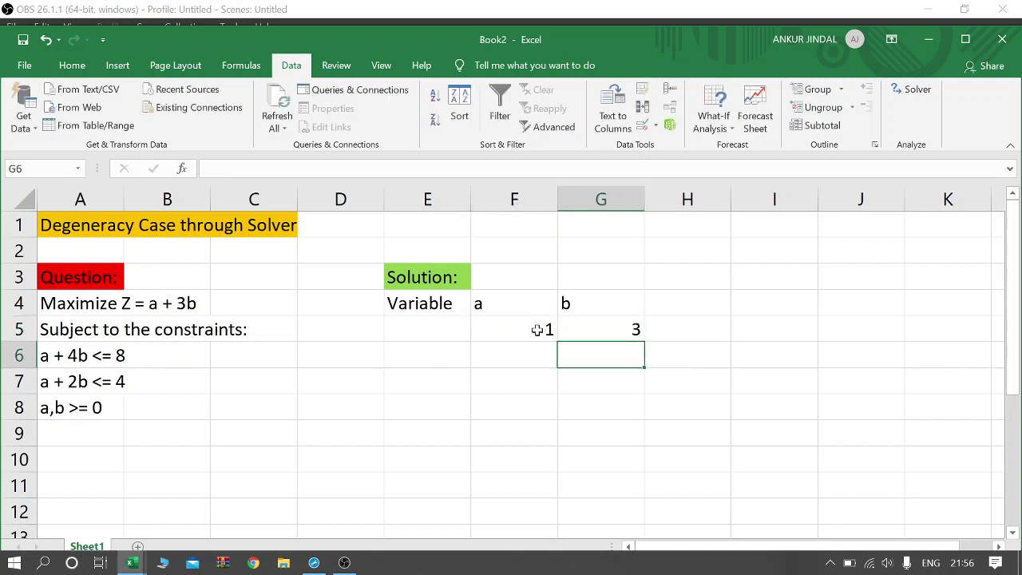
# Enter the constraint labels C1 in E7 and C2 in E8
pyautogui.press('Down')
pyautogui.press('Left')
pyautogui.press('Left')
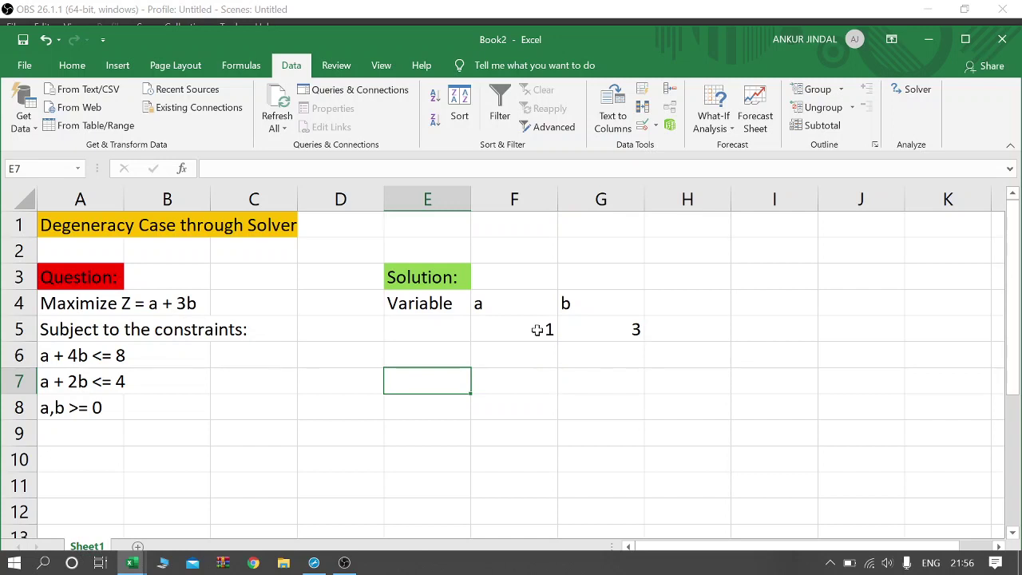
pyautogui.write('C1')
pyautogui.press('Return')
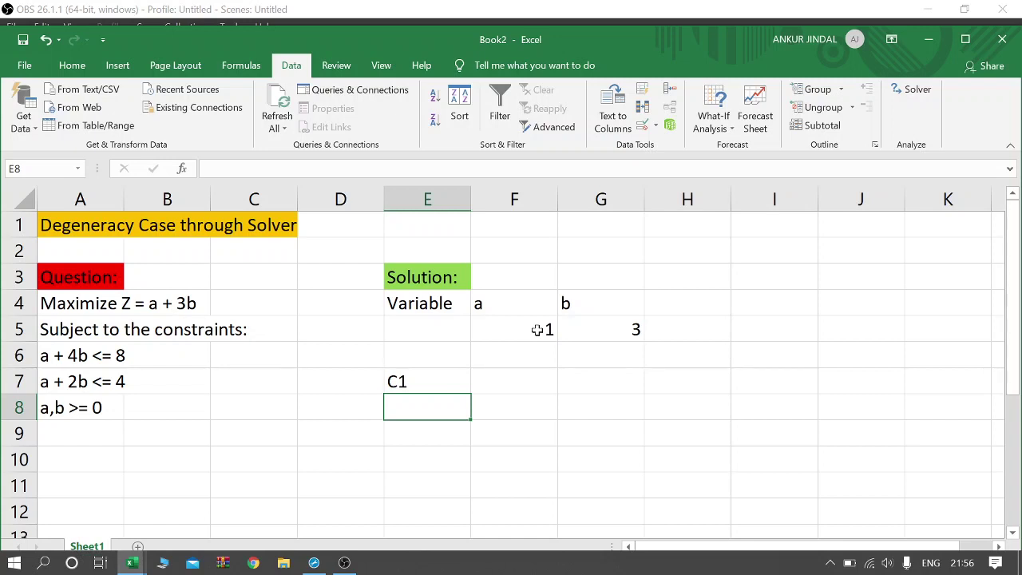
pyautogui.write('C2')
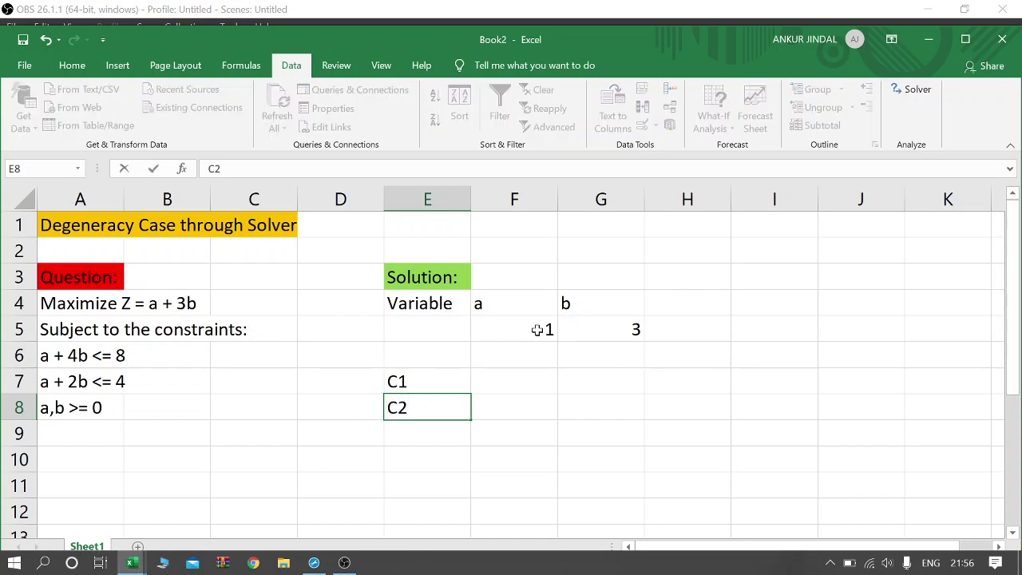
pyautogui.press('Tab')
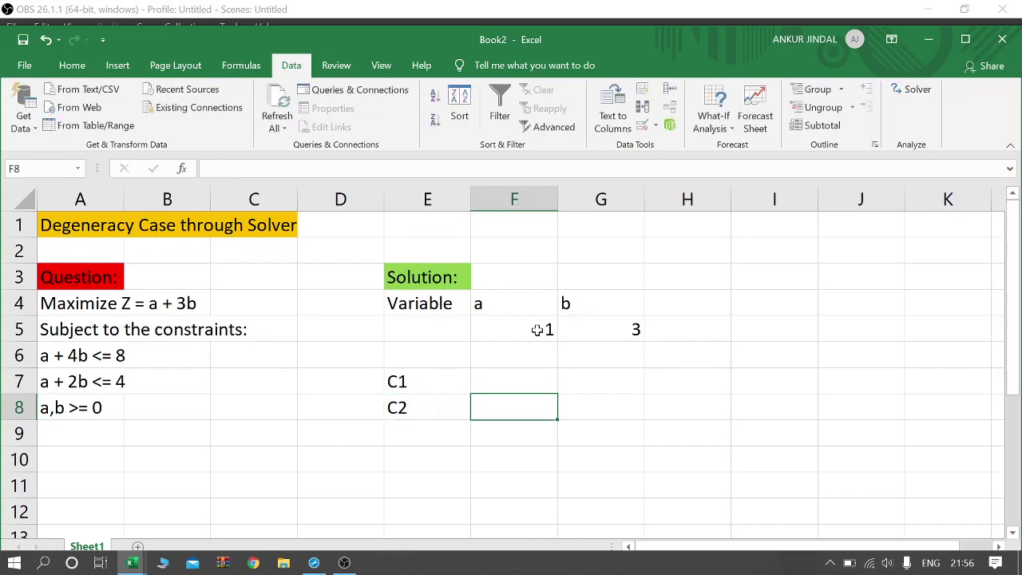
# Enter the coefficients of constraint C1, 1 in F7 and 4 in G7
pyautogui.press('Up')
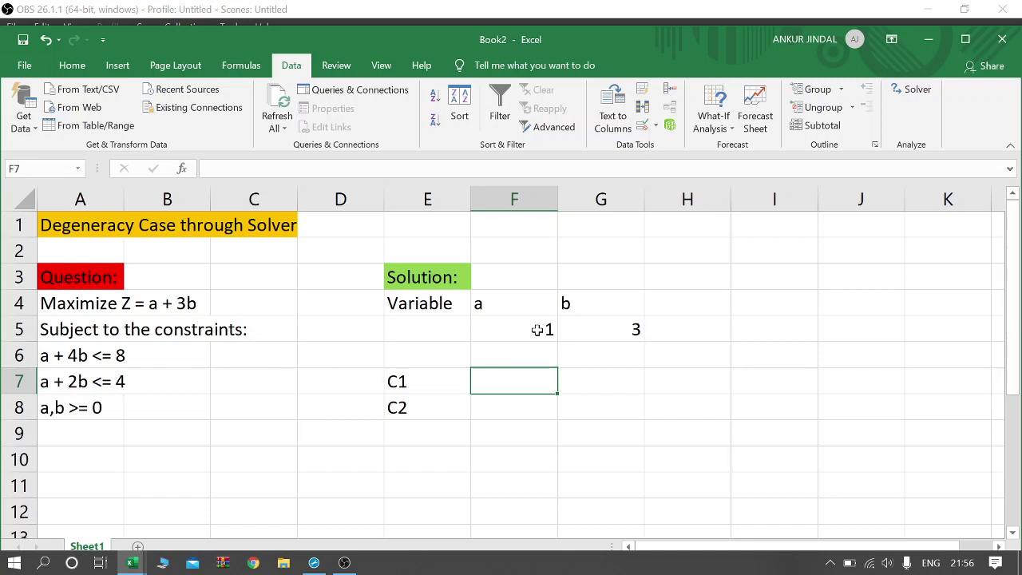
pyautogui.write('1')
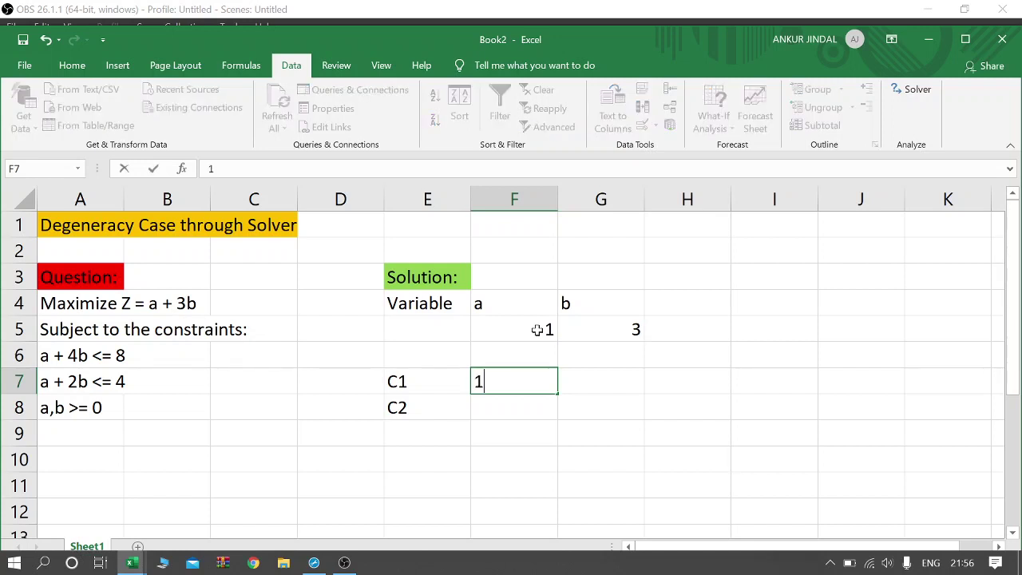
pyautogui.press('Tab')
pyautogui.write('4')
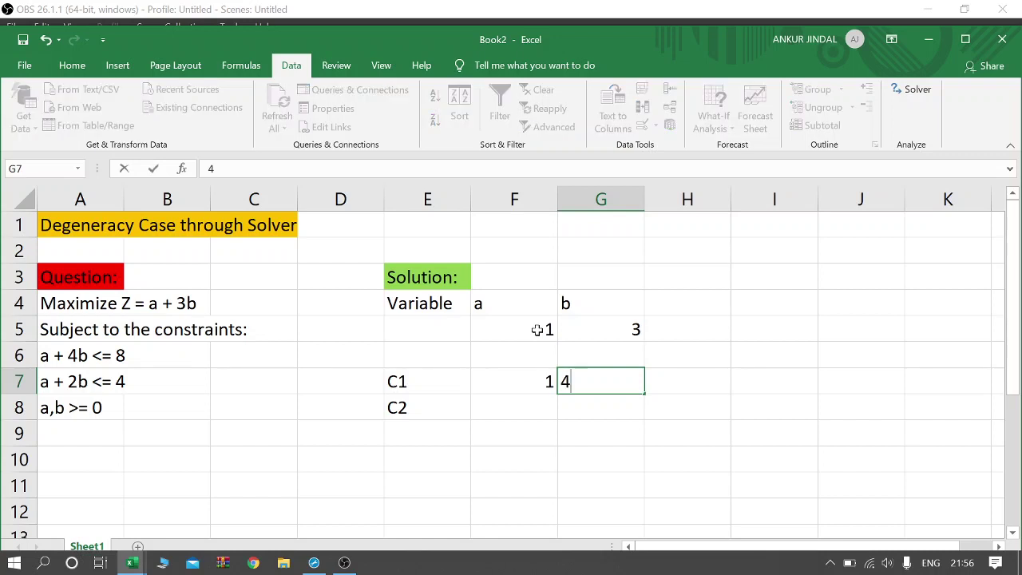
pyautogui.press('Return')
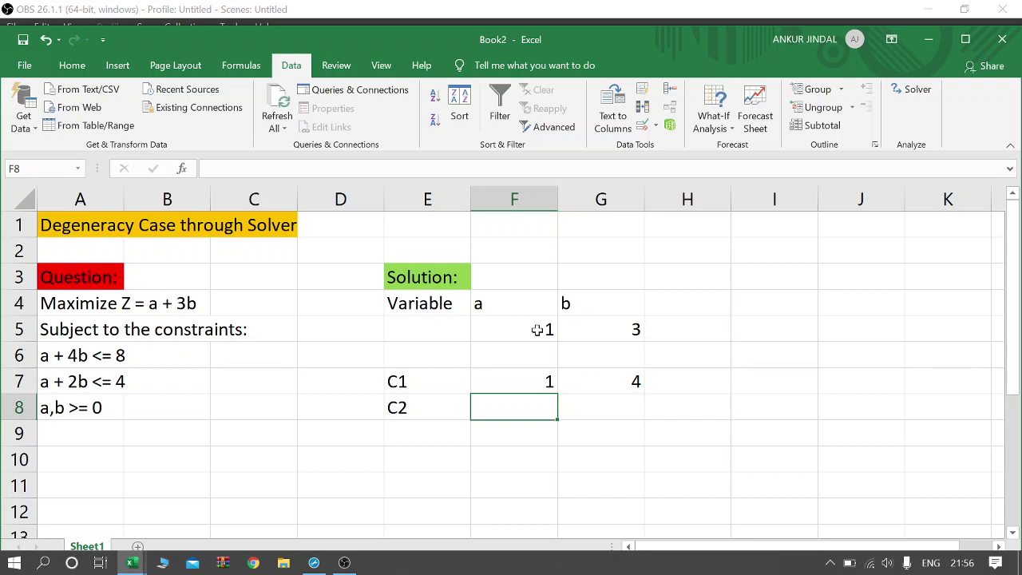
# Enter the coefficients of constraint C2, 1 in F8 and 2 in G8
pyautogui.write('1')
pyautogui.press('Tab')
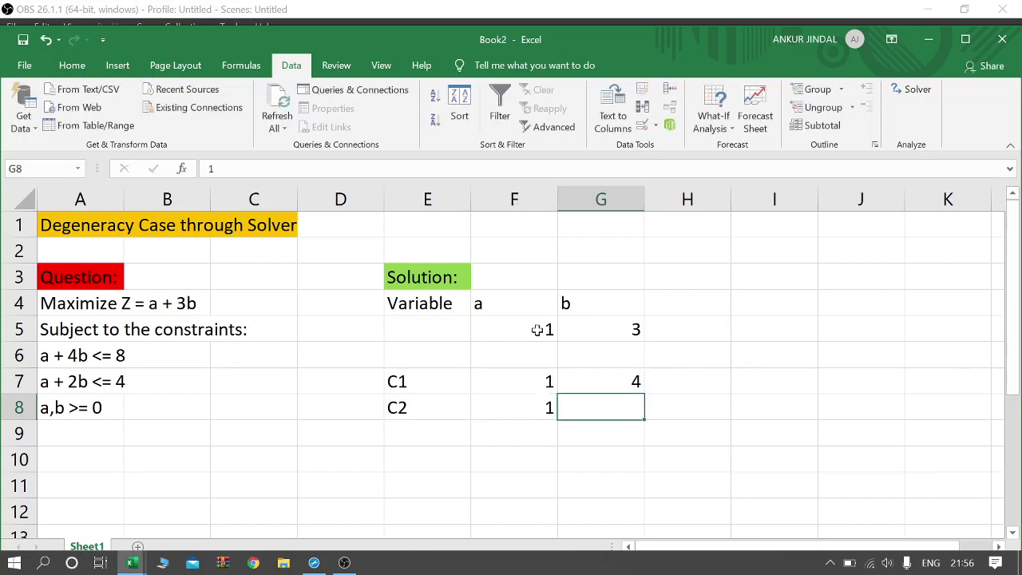
pyautogui.write('2')
pyautogui.press('Tab')
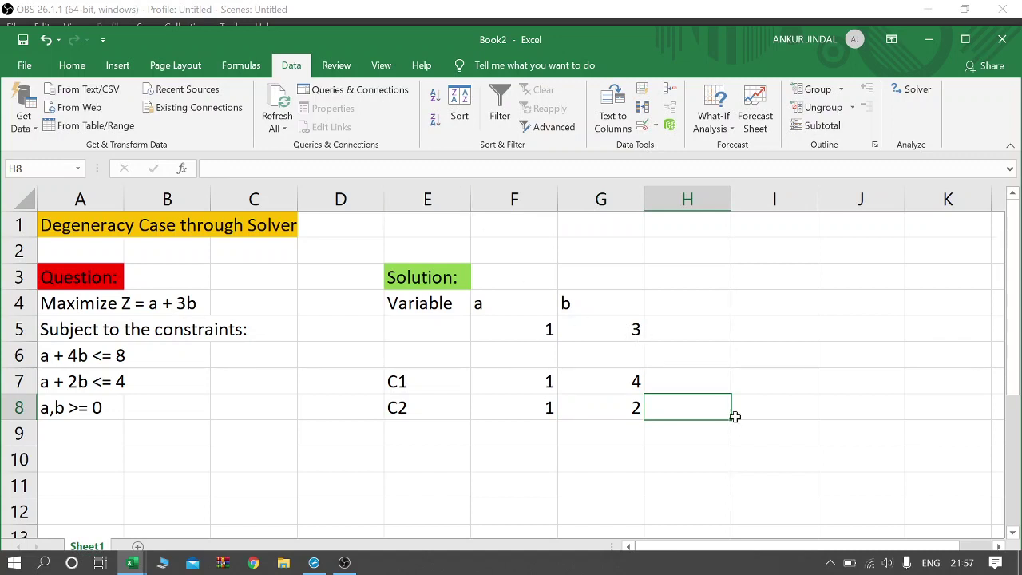
# Shade the empty cells H7:H8 beside the constraint coefficients with a light gold fill
pyautogui.moveTo(705, 380); pyautogui.dragTo(707, 399)
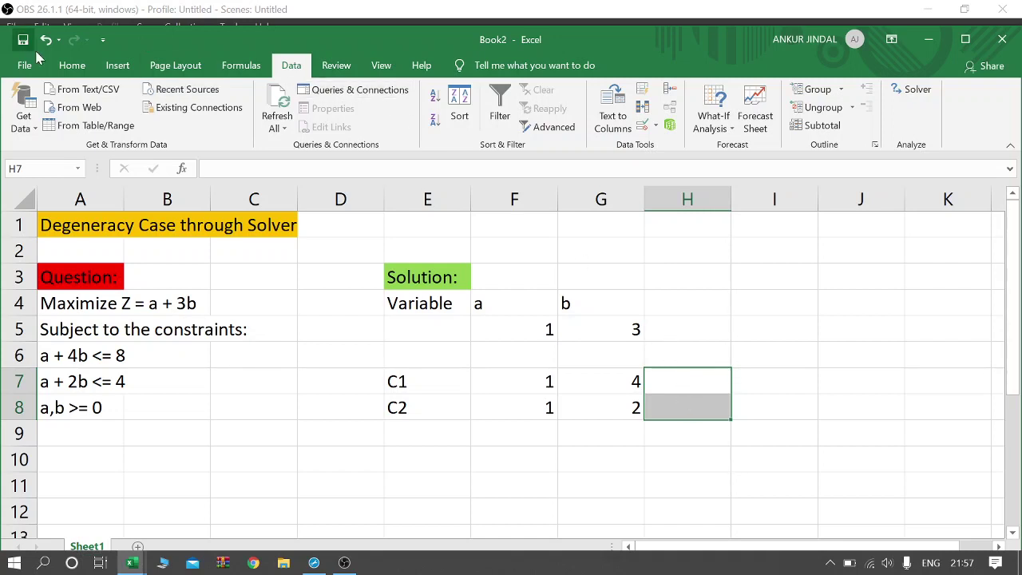
pyautogui.click(62, 68)
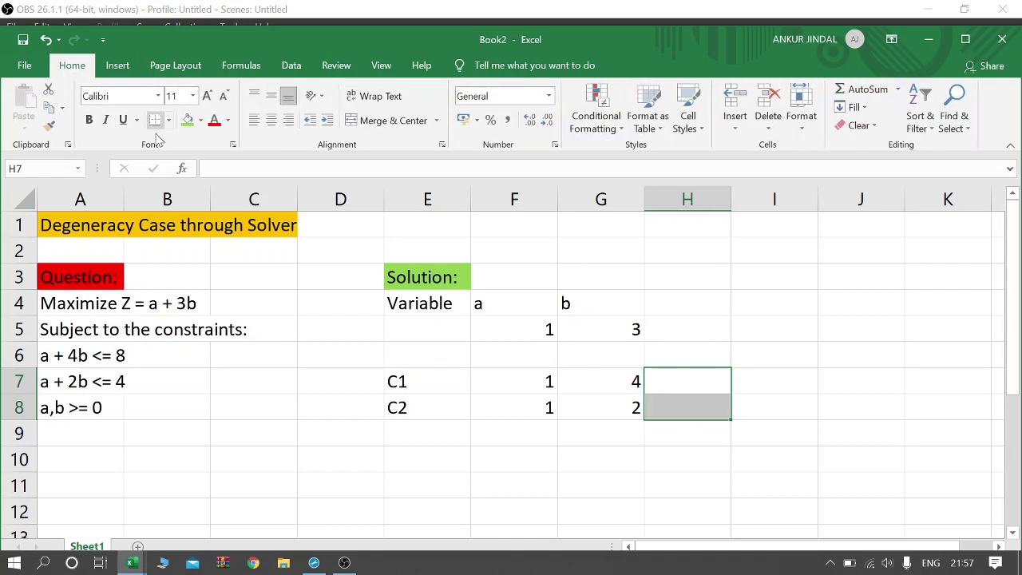
pyautogui.click(201, 120)
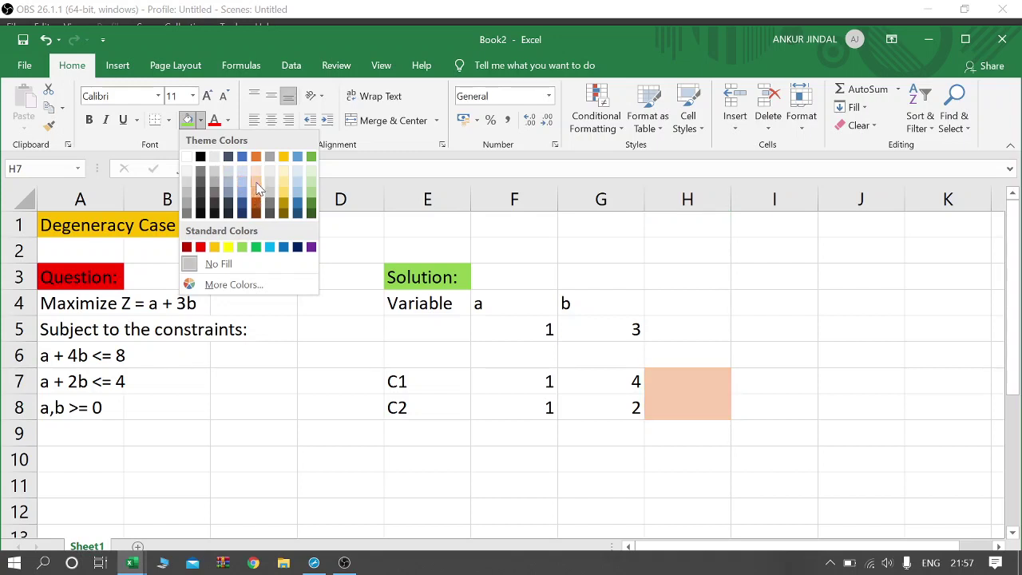
pyautogui.click(284, 170)
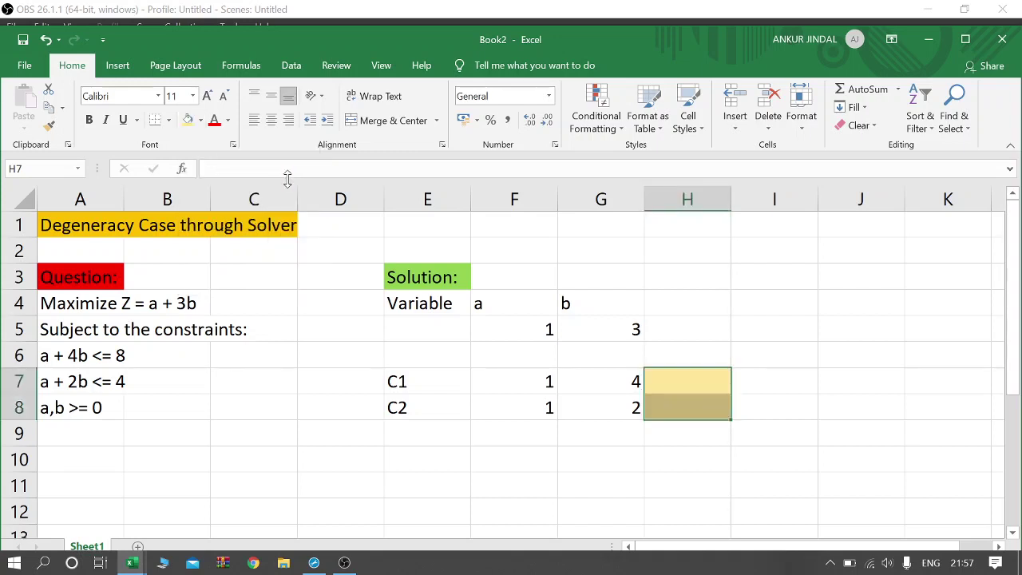
# Enter the <= sign for both constraints in I7 and I8
pyautogui.click(763, 377)
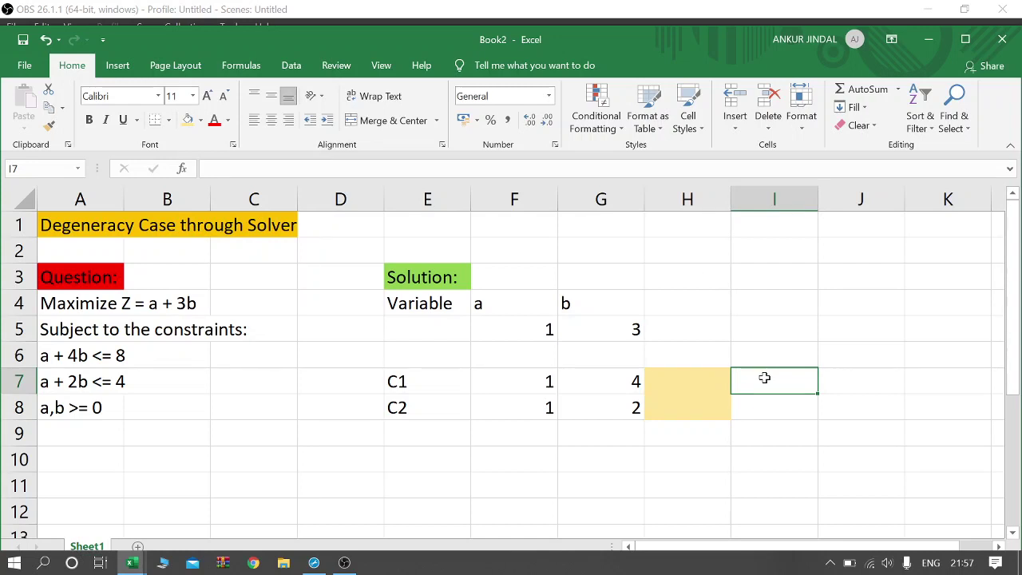
pyautogui.write('<=')
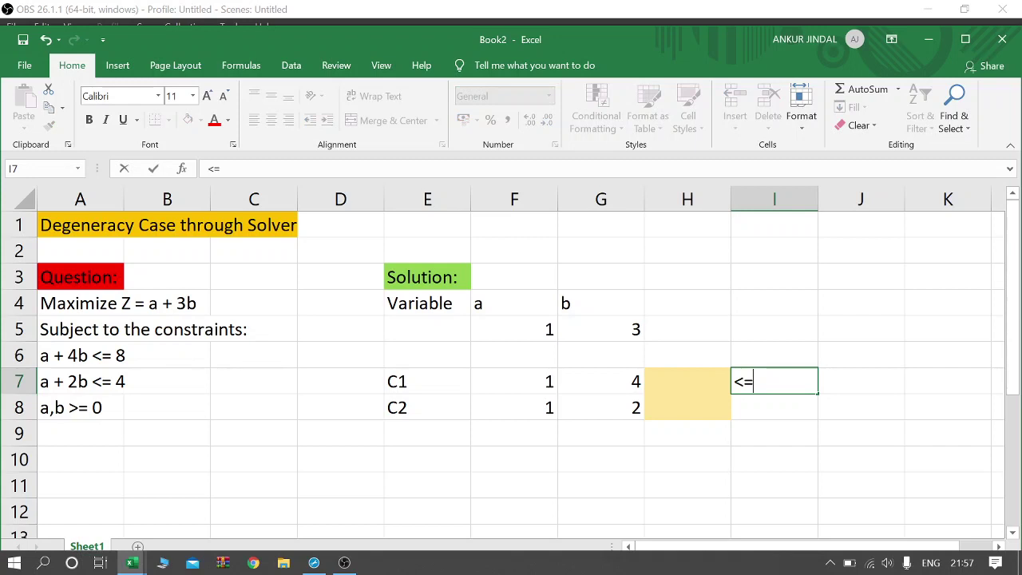
pyautogui.press('Return')
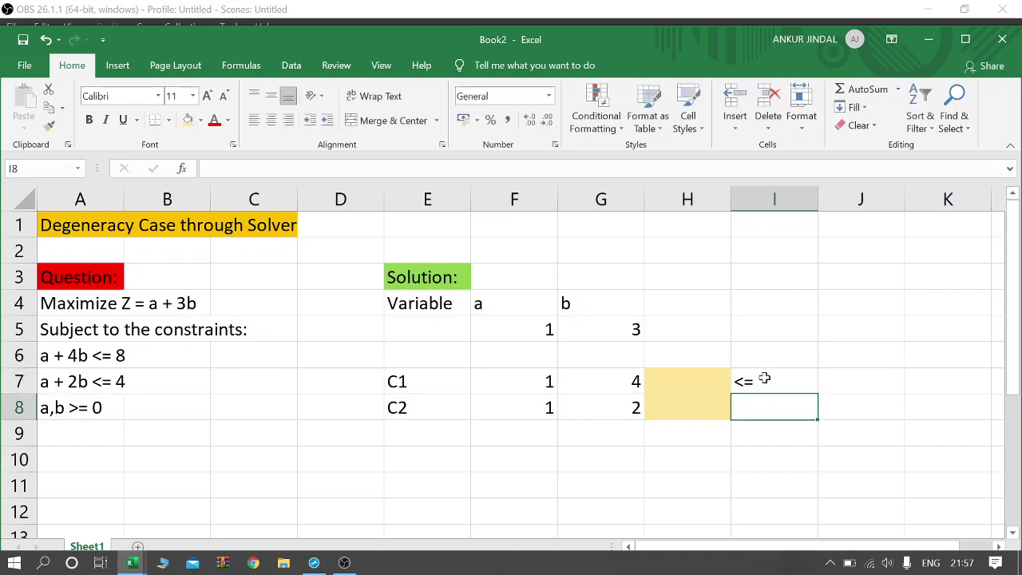
pyautogui.write('<=')
pyautogui.press('Tab')
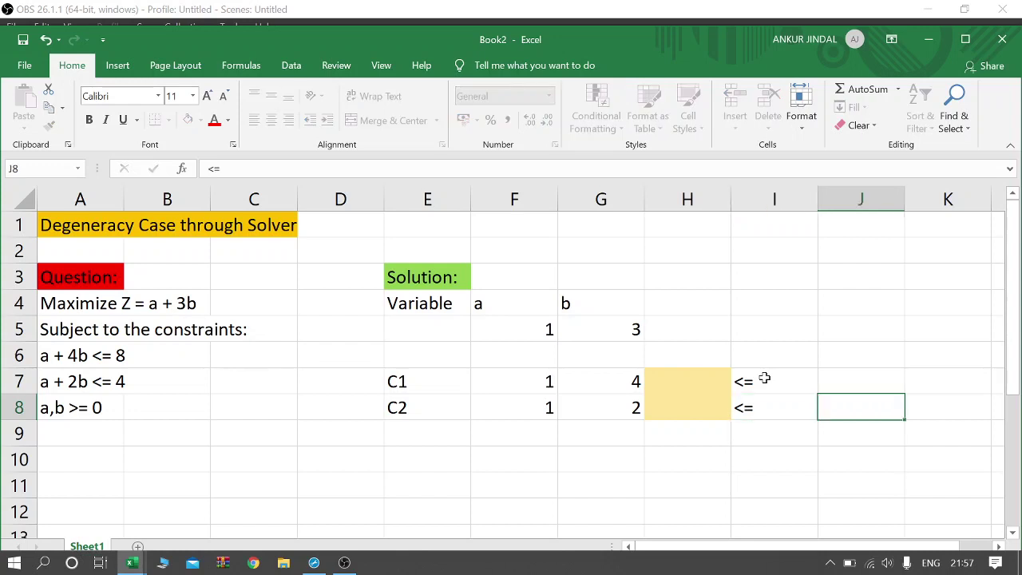
# Enter the right-hand-side limits of the constraints, 8 in J7 and 4 in J8
pyautogui.press('Up')
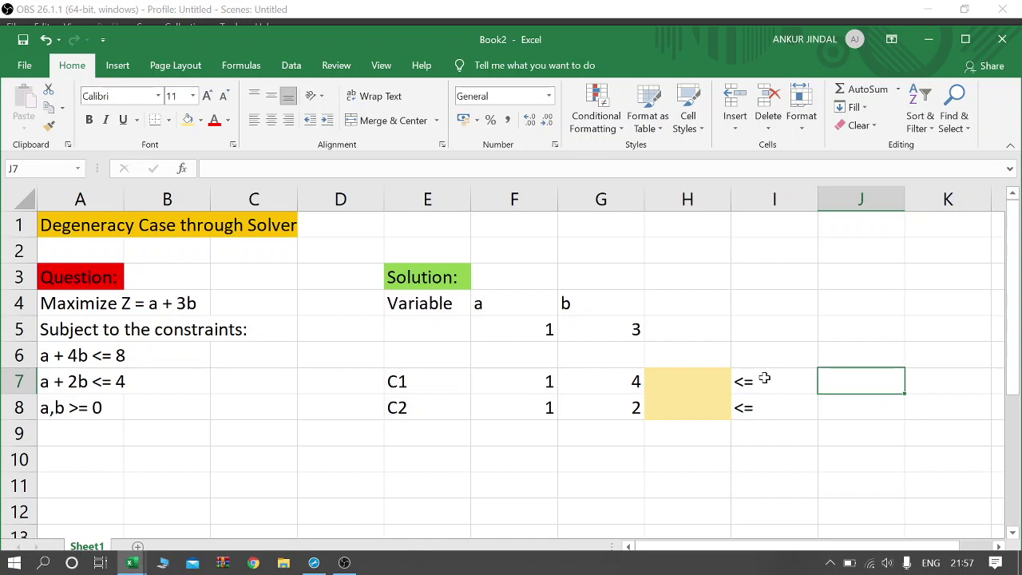
pyautogui.write('8')
pyautogui.press('Return')
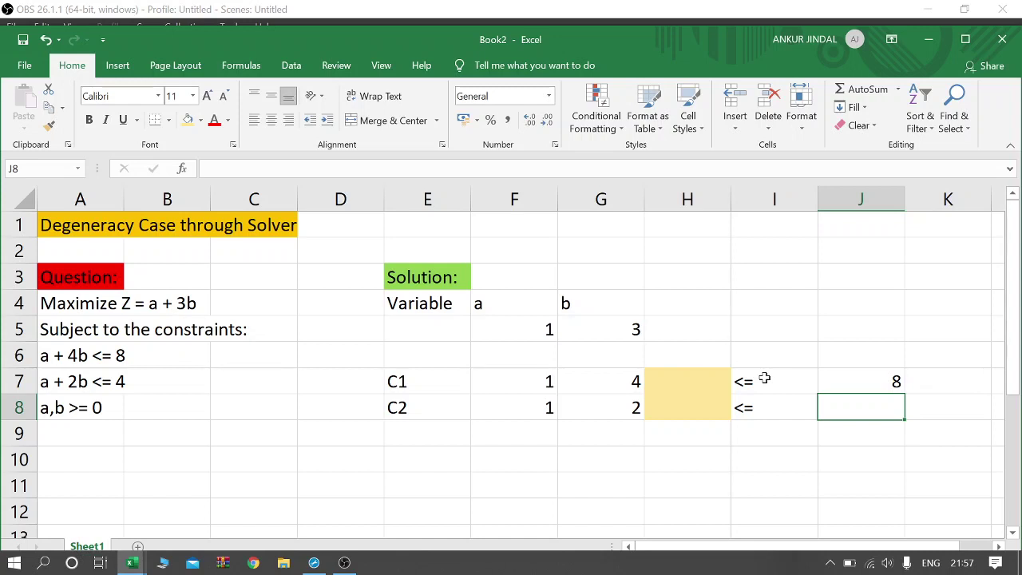
pyautogui.write('4')
pyautogui.press('Return')
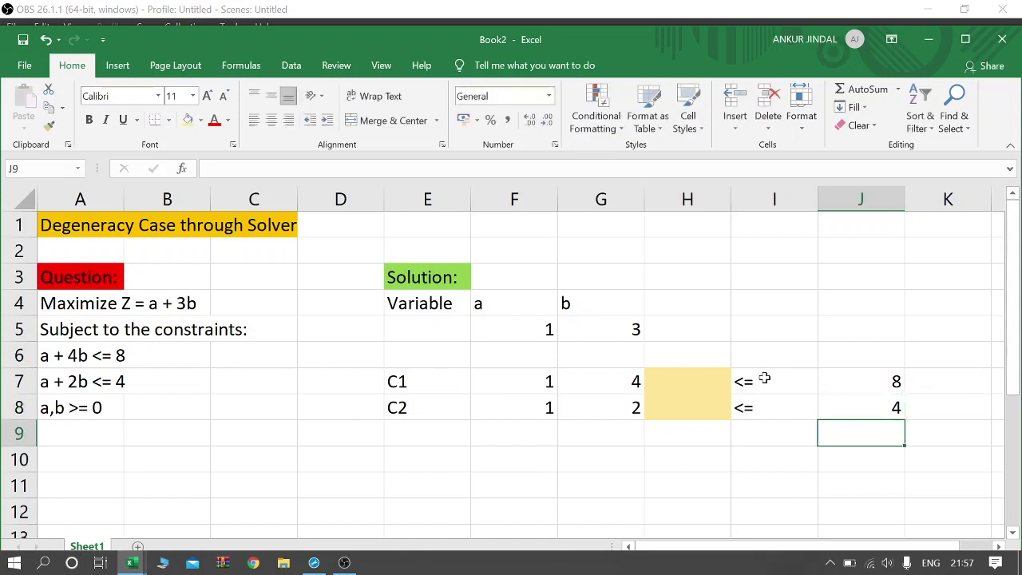
# Shade J10 with the light gold fill and label it Max Z in I10
pyautogui.click(850, 461)
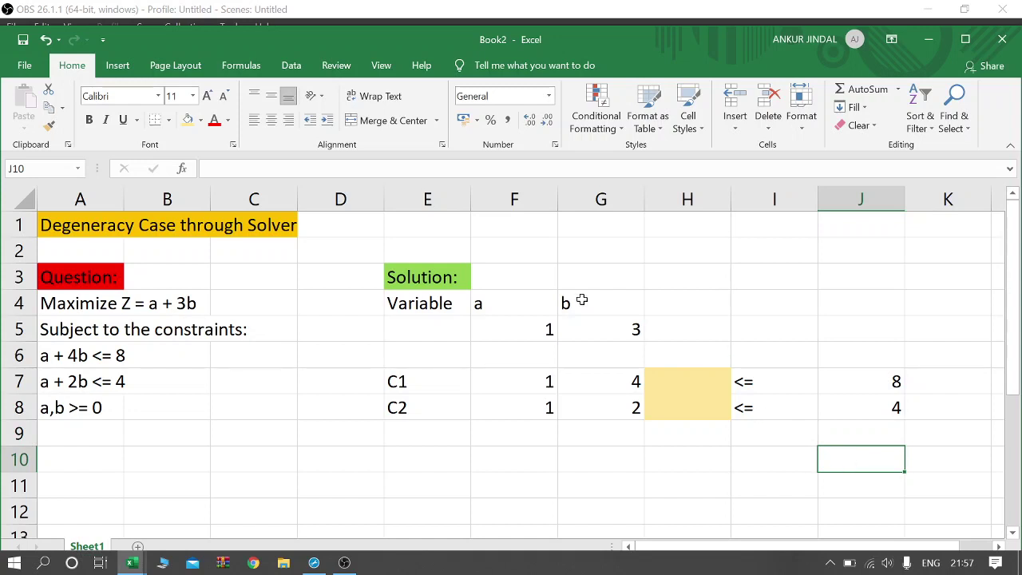
pyautogui.click(187, 121)
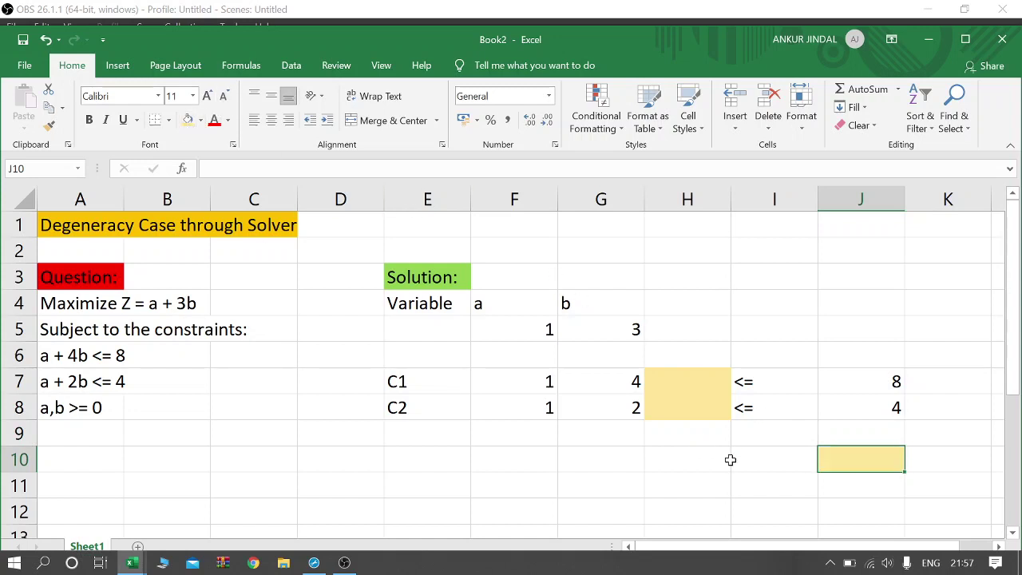
pyautogui.click(756, 460)
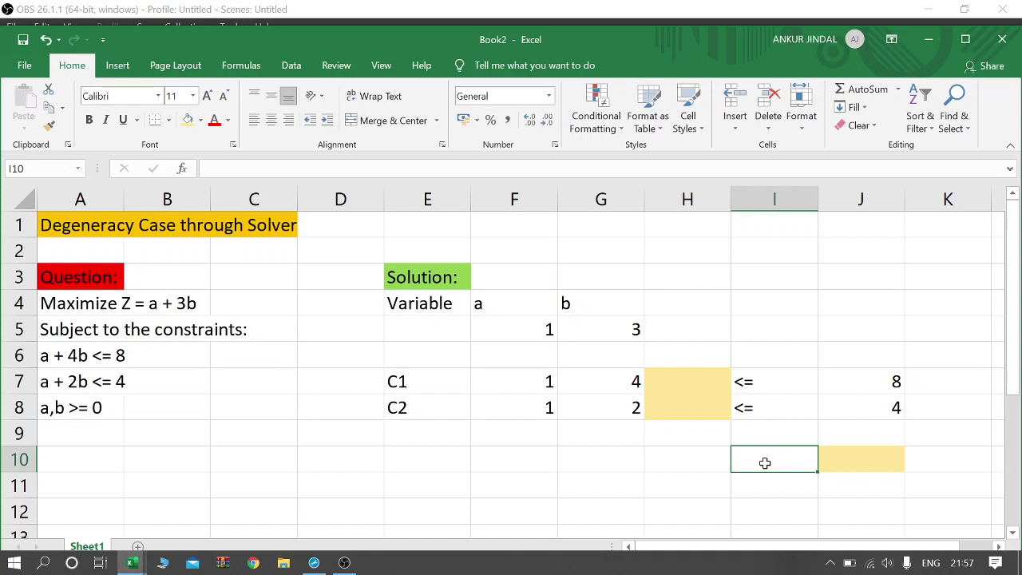
pyautogui.write('Ma')
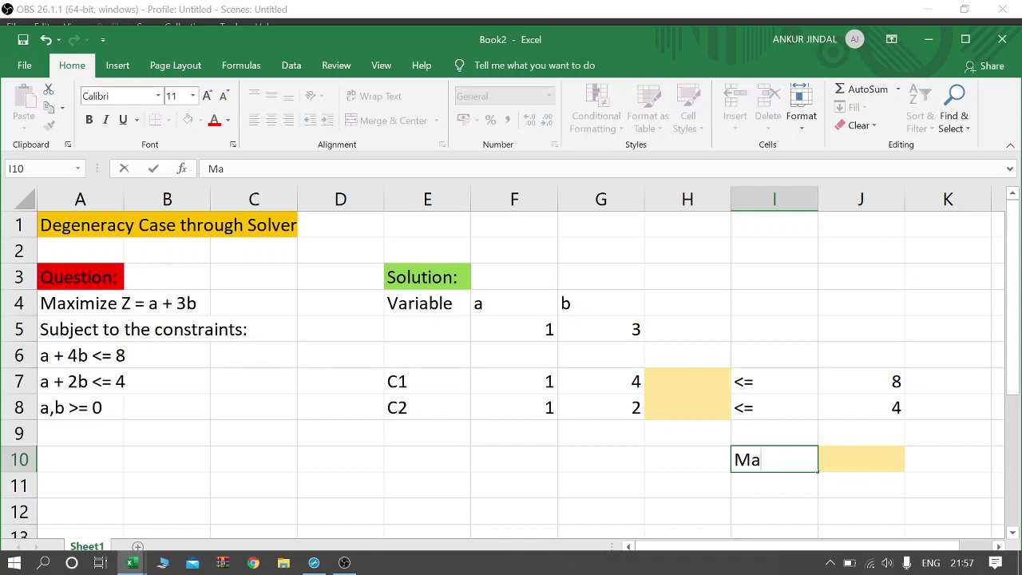
pyautogui.write('x Z')
pyautogui.click(851, 463)
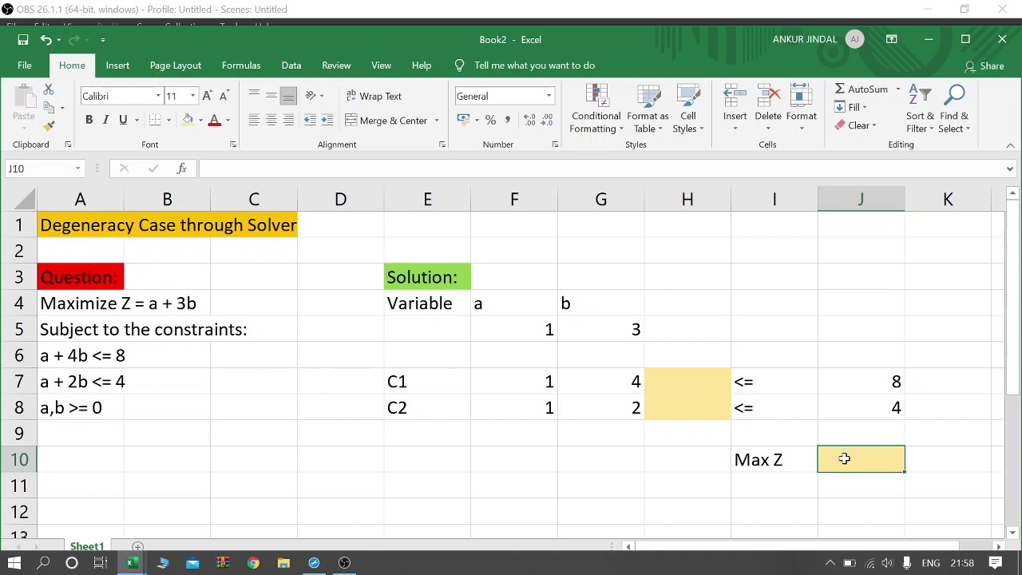
pyautogui.click(686, 380)
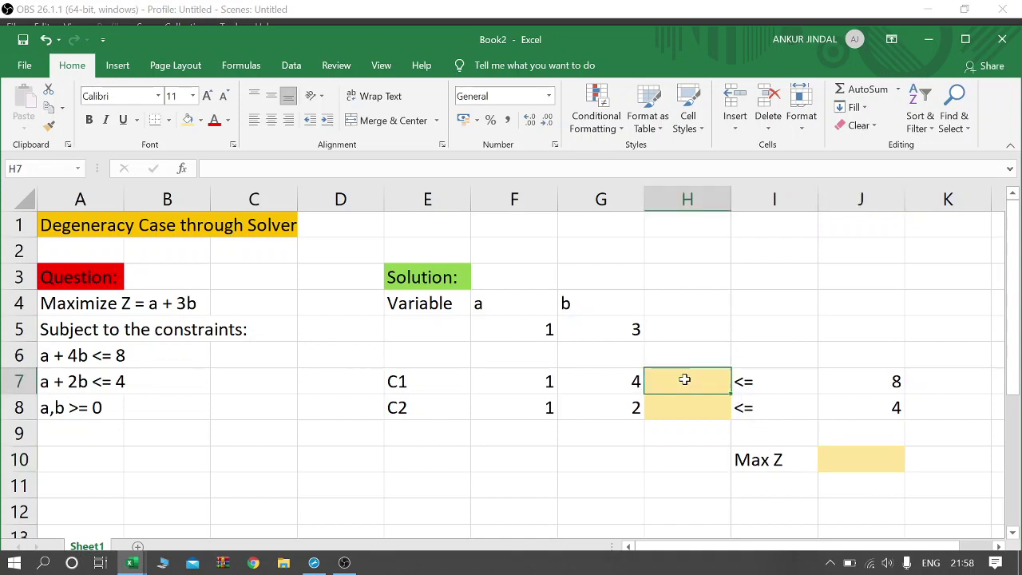
pyautogui.click(678, 404)
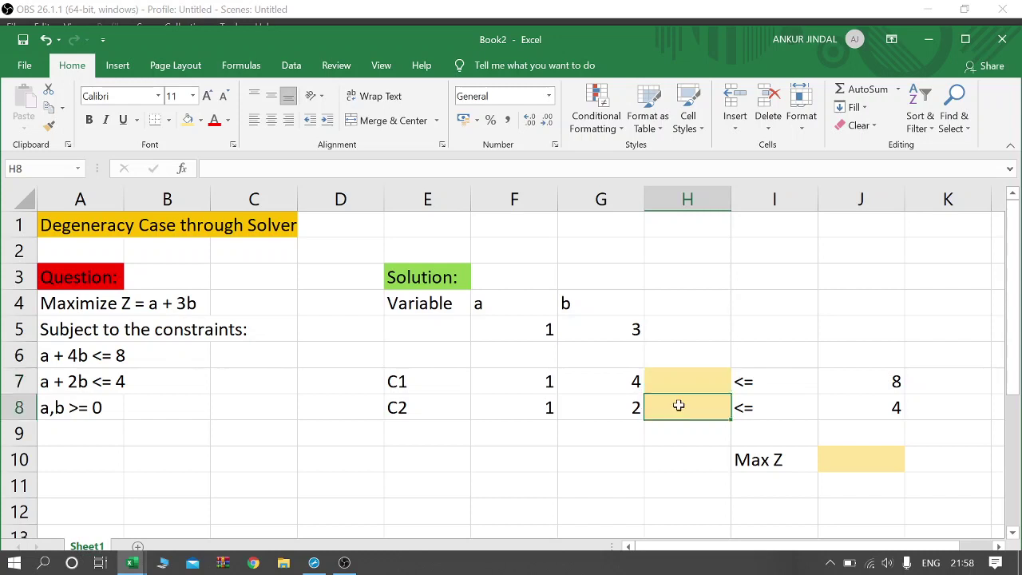
pyautogui.click(687, 379)
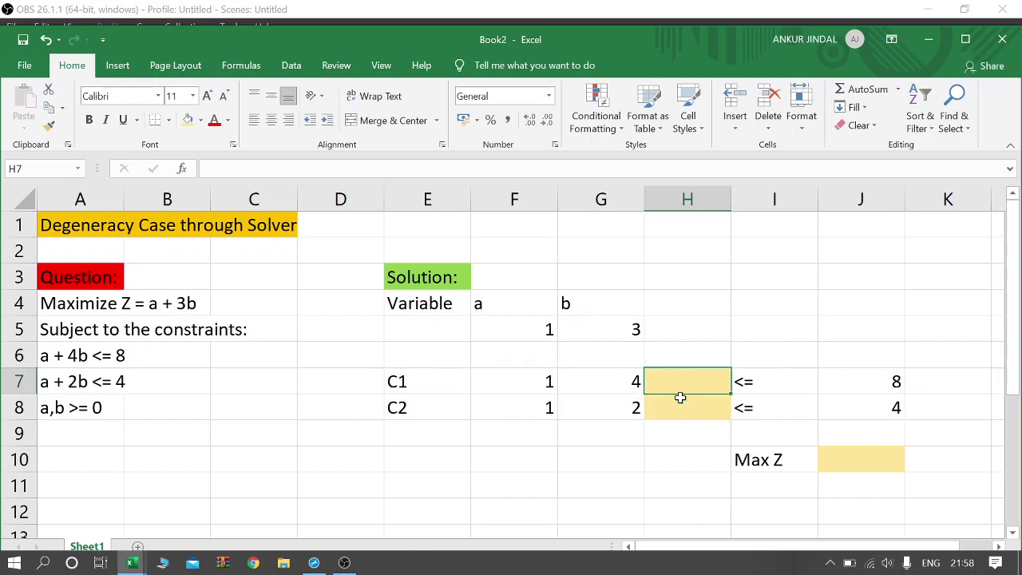
pyautogui.click(679, 400)
pyautogui.click(681, 381)
pyautogui.click(680, 399)
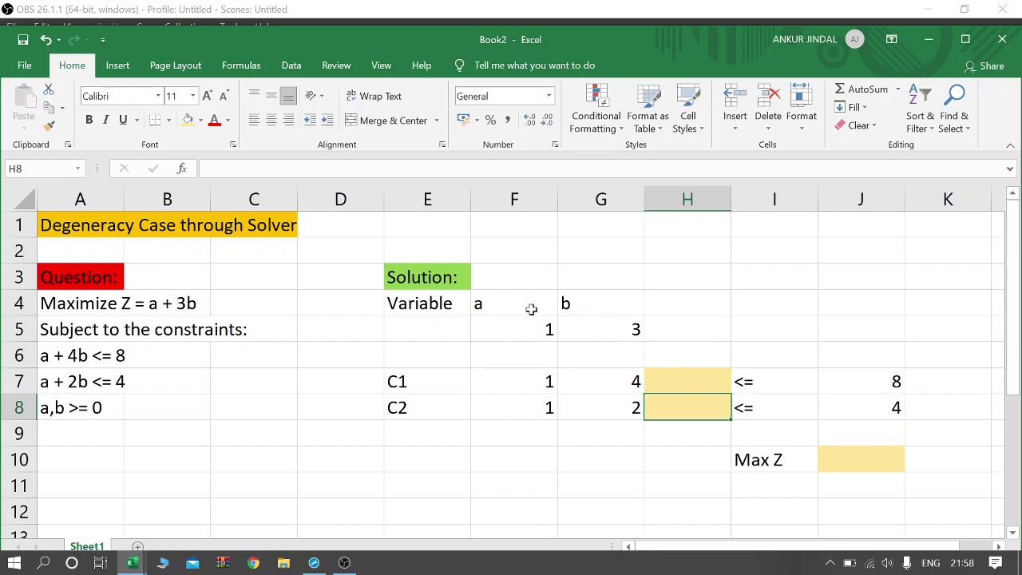
# Shade the empty cells F10:G10 below the constraint coefficients with the light gold fill
pyautogui.click(526, 459)
pyautogui.moveTo(537, 454); pyautogui.dragTo(576, 456)
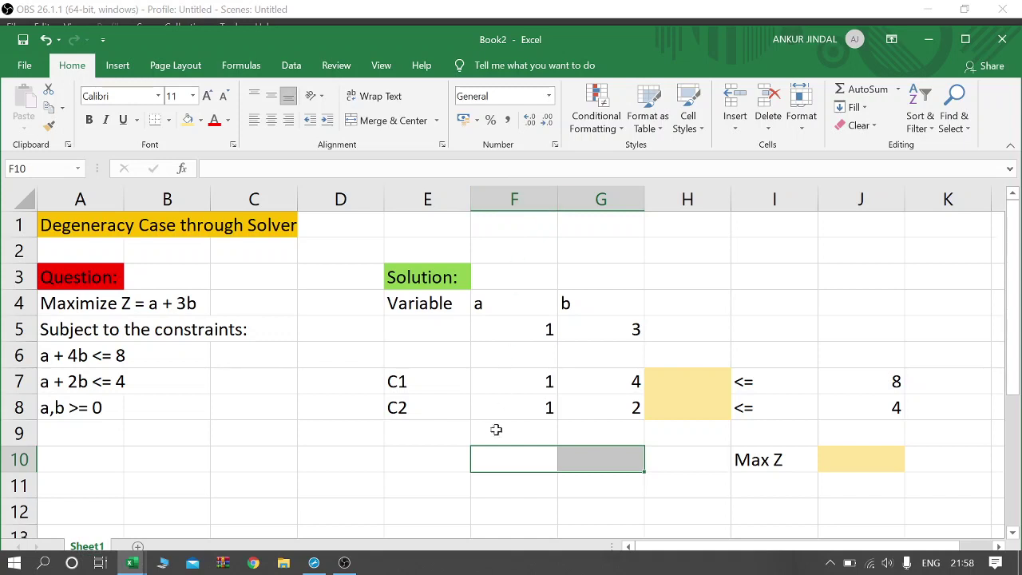
pyautogui.click(188, 120)
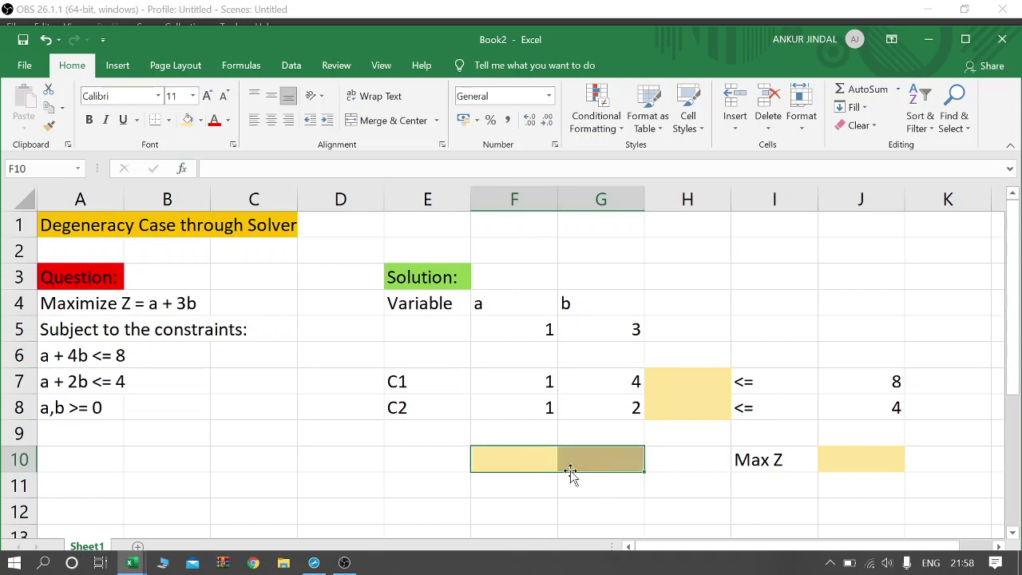
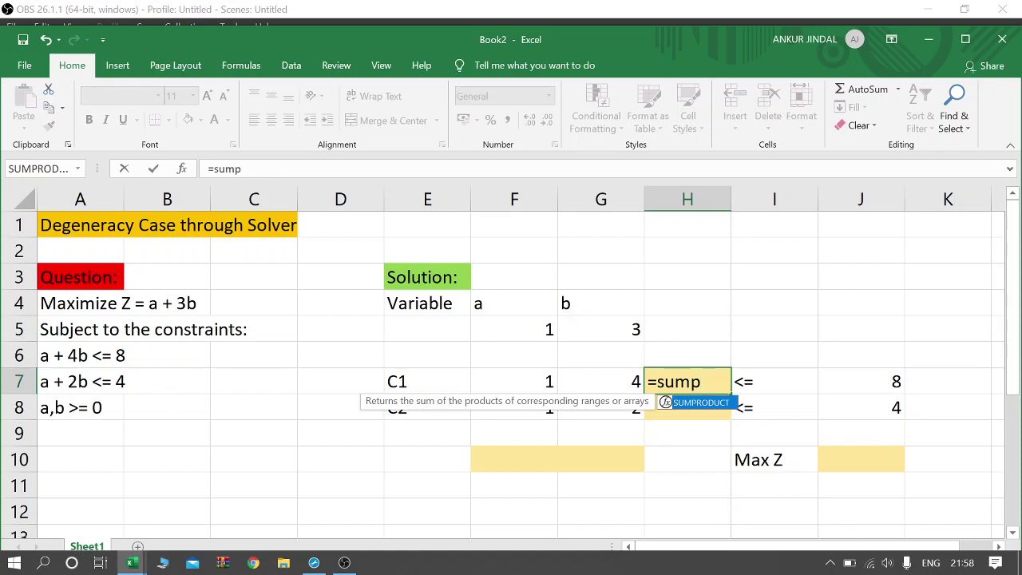
# Enter =SUMPRODUCT(F7:G7,F10:G10) in H7 as the left-hand side of constraint C1
pyautogui.doubleClick(696, 404)
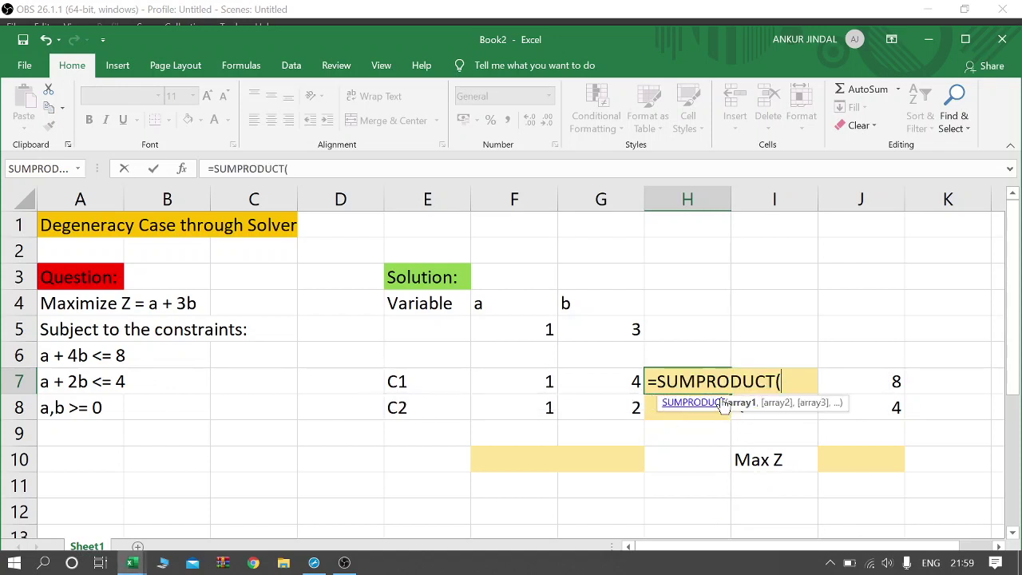
pyautogui.press('XF86AudioLowerVolume')
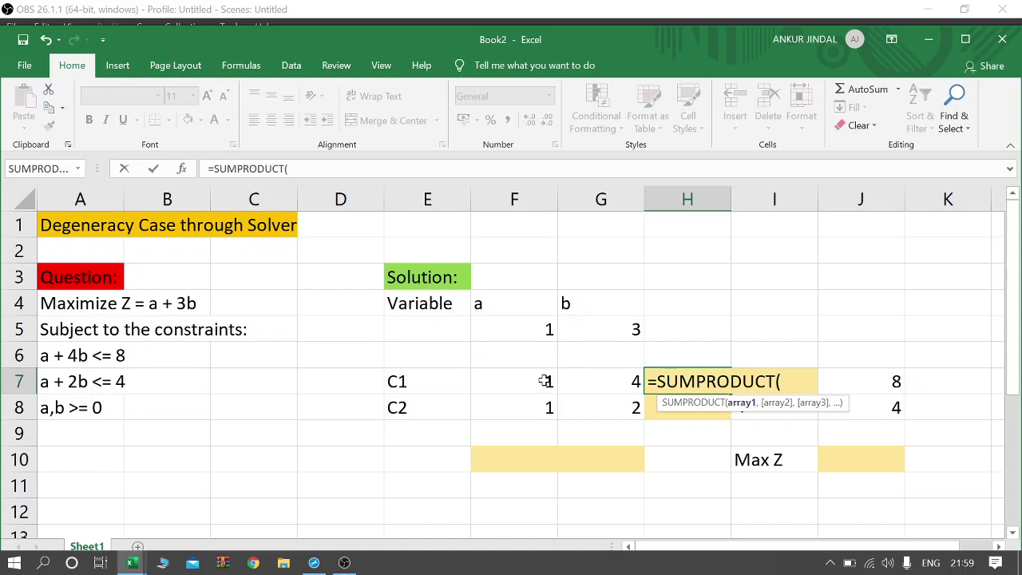
pyautogui.moveTo(528, 376); pyautogui.dragTo(584, 381)
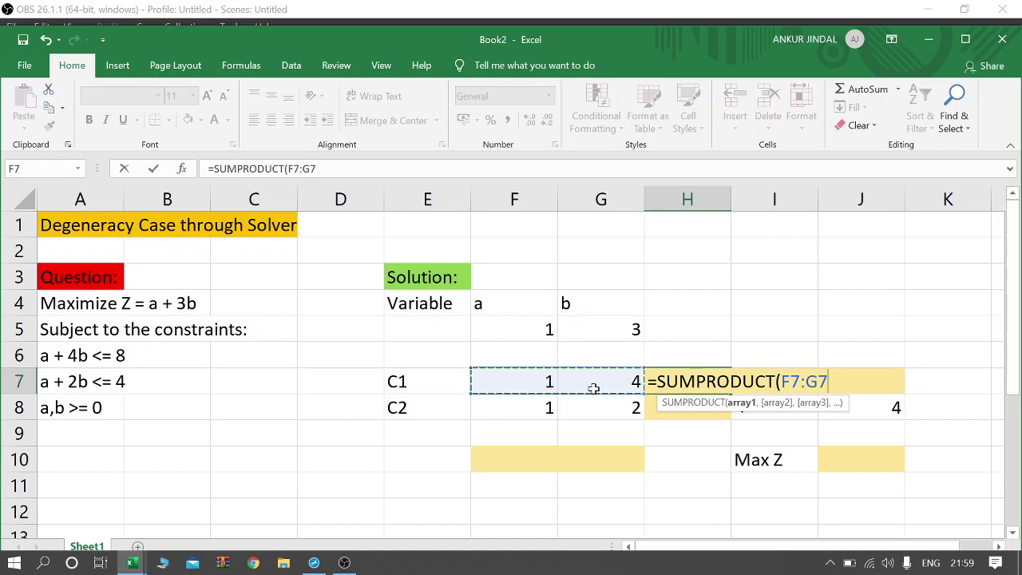
pyautogui.write(',')
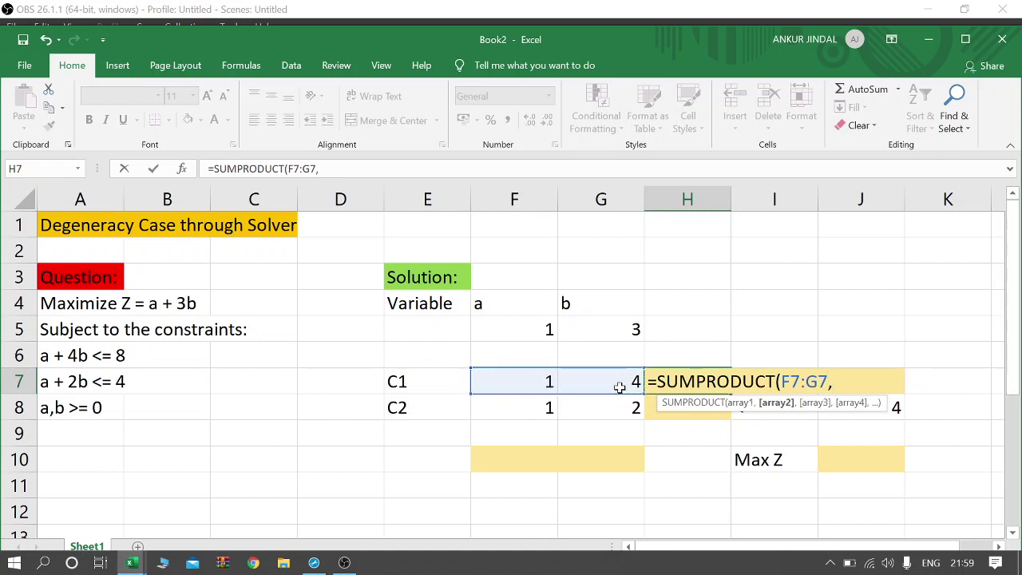
pyautogui.moveTo(527, 457); pyautogui.dragTo(579, 463)
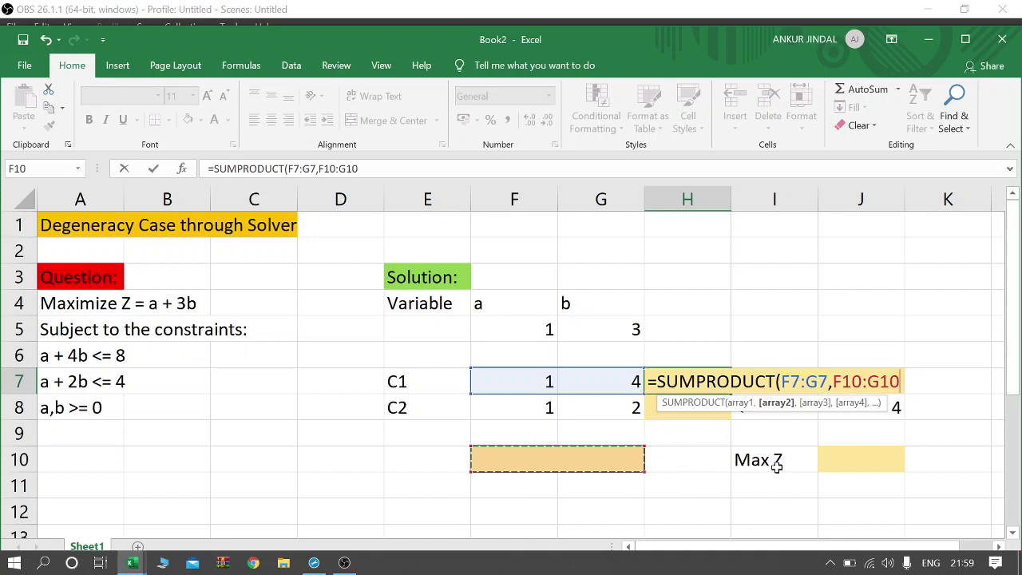
pyautogui.write(')')
pyautogui.press('Return')
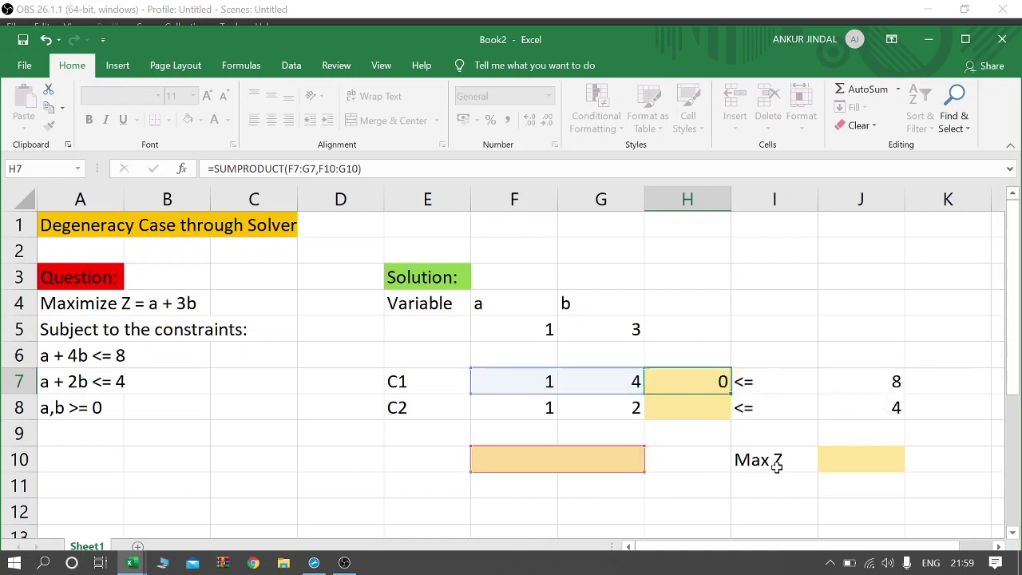
# Anchor the references in the H7 formula so it reads =SUMPRODUCT($F7:$G7,$F$10:$G$10)
pyautogui.click(692, 381)
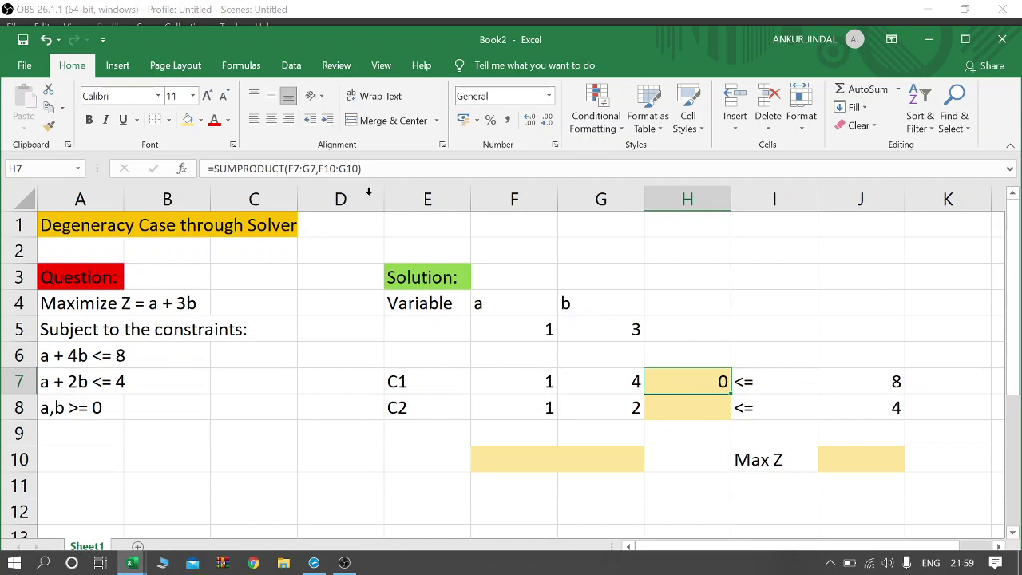
pyautogui.click(292, 168)
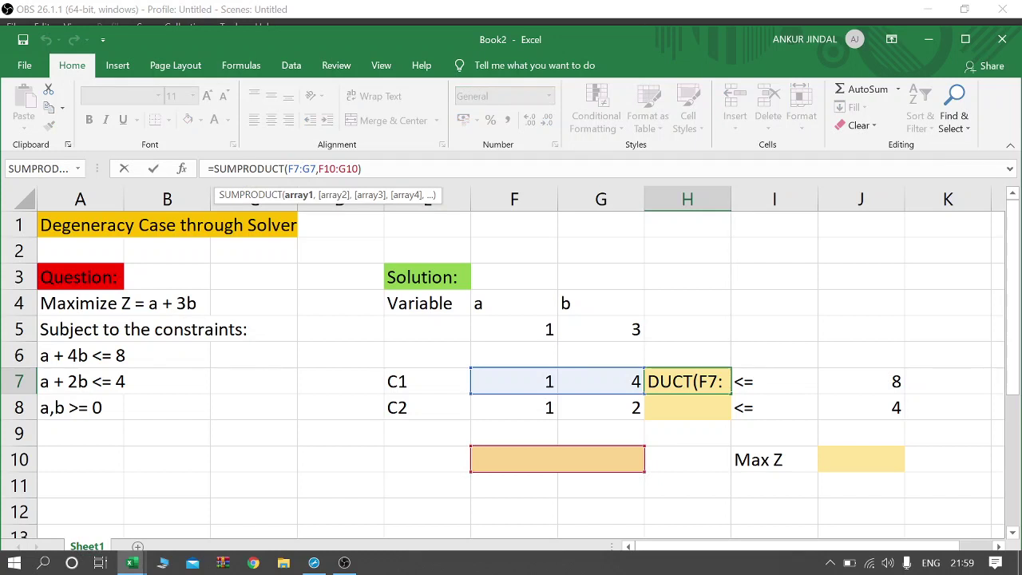
pyautogui.write('$F7:')
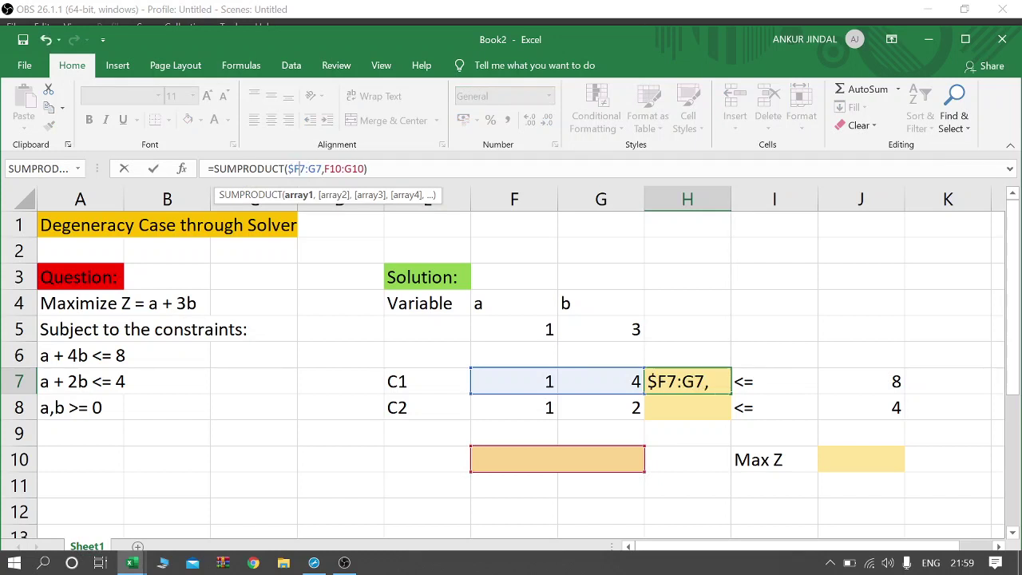
pyautogui.write('$')
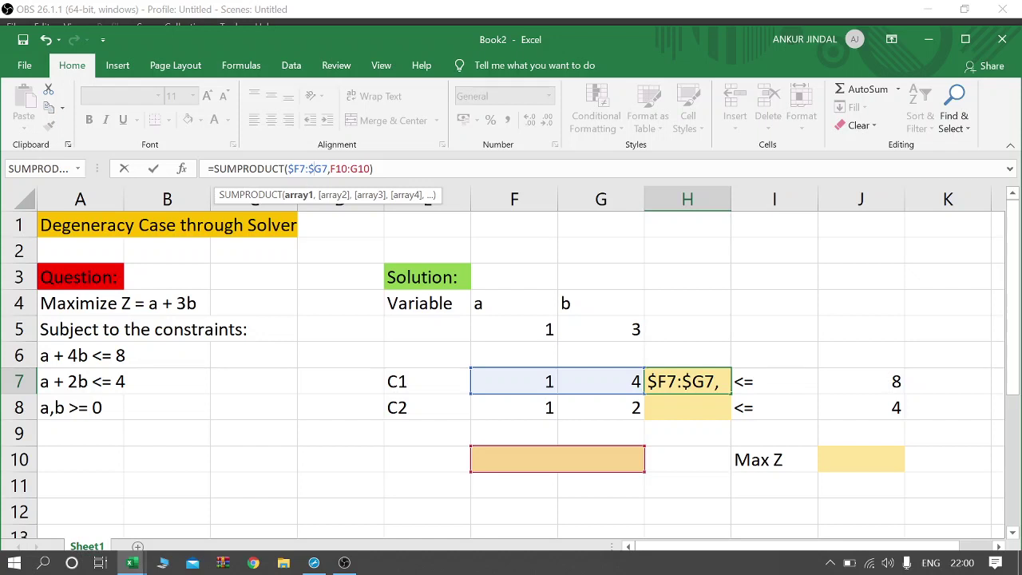
pyautogui.click(333, 168)
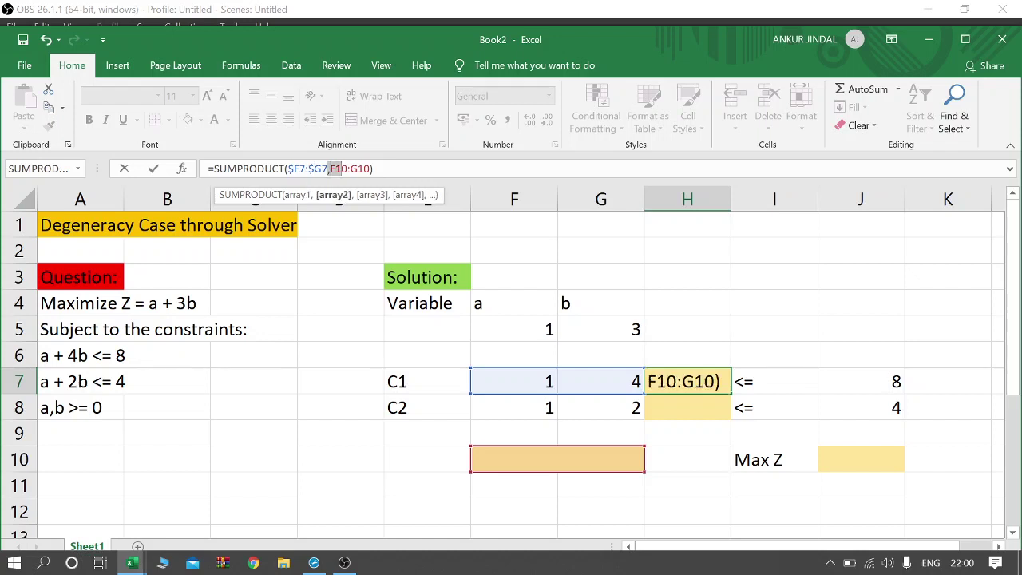
pyautogui.moveTo(330, 168); pyautogui.dragTo(372, 168)
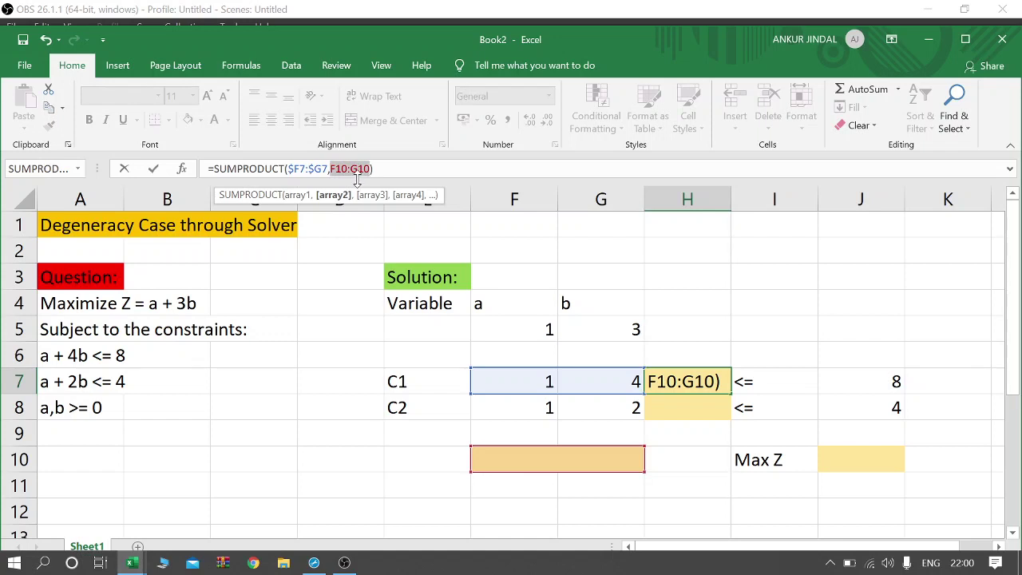
pyautogui.press('F4')
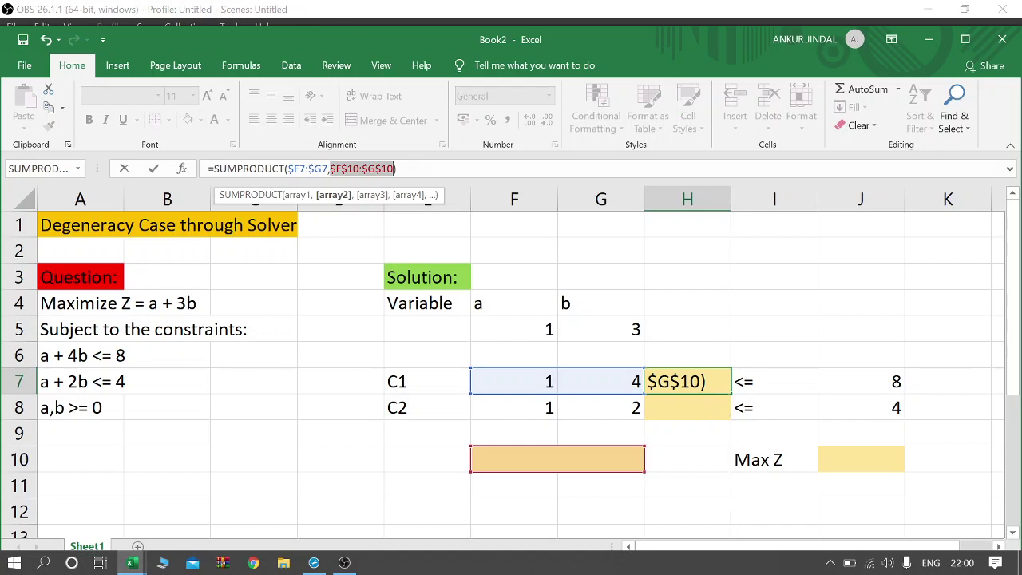
pyautogui.click(397, 169)
pyautogui.press('Return')
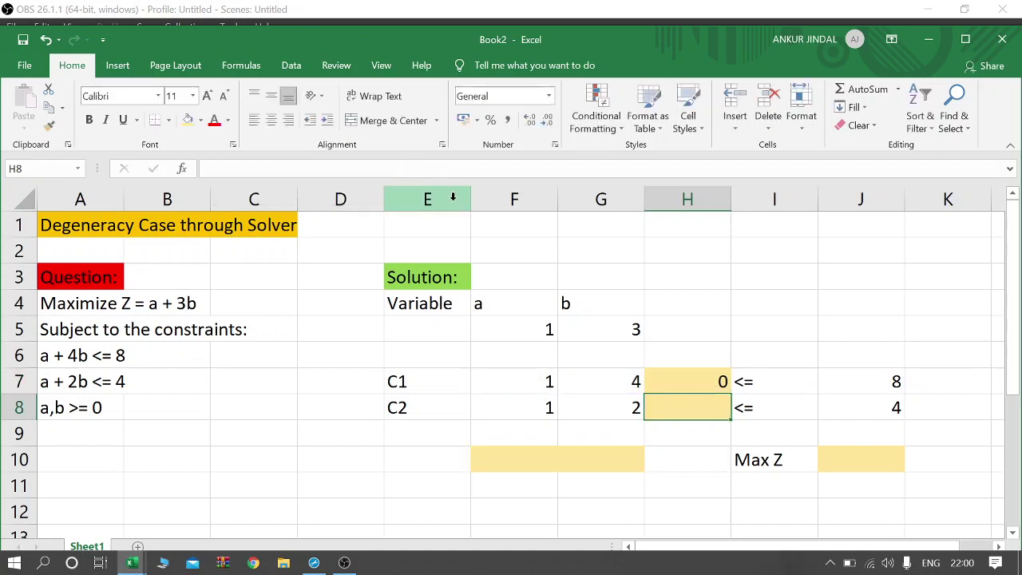
# Copy the H7 formula down to H8 for constraint C2 and check its references
pyautogui.click(679, 383)
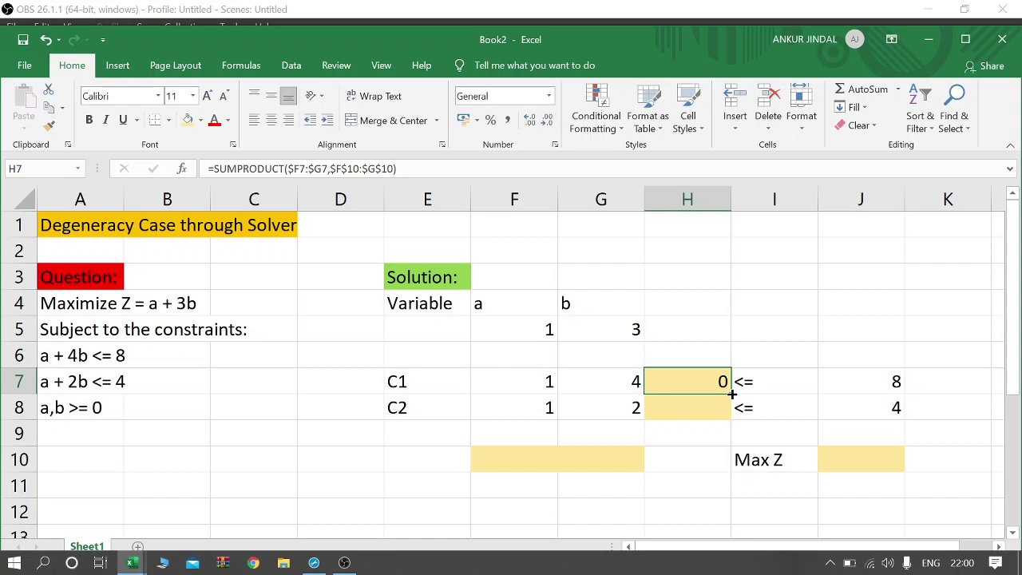
pyautogui.moveTo(732, 394); pyautogui.dragTo(734, 414)
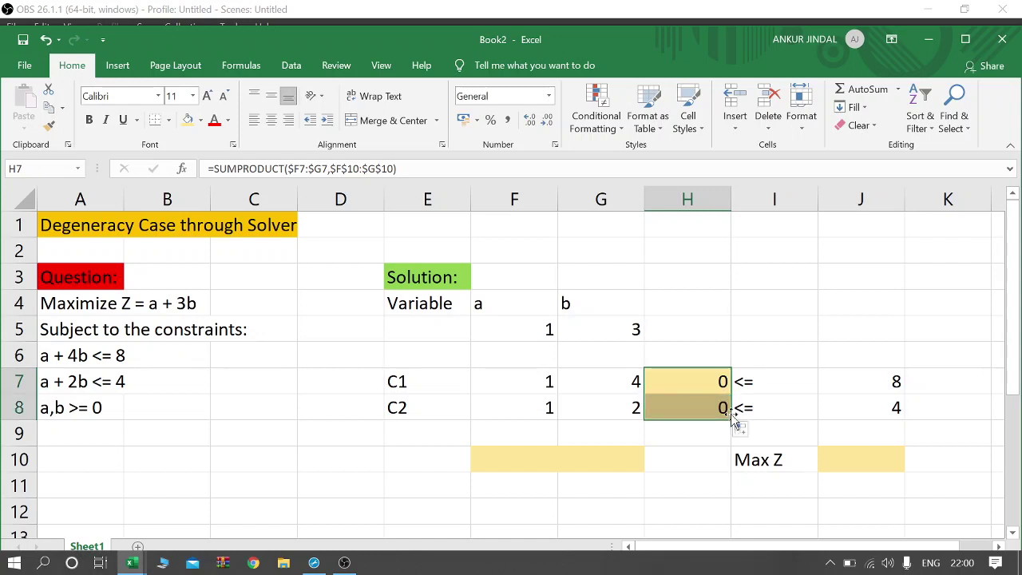
pyautogui.click(701, 399)
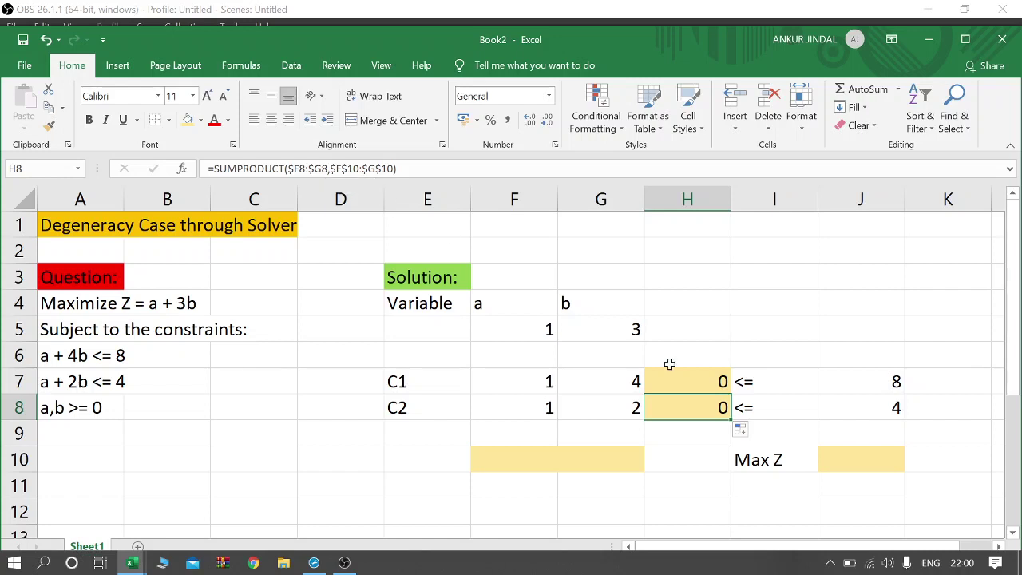
# Enter =SUMPRODUCT(F5:G5,F10:G10) in J10 as the Max Z objective formula
pyautogui.click(833, 462)
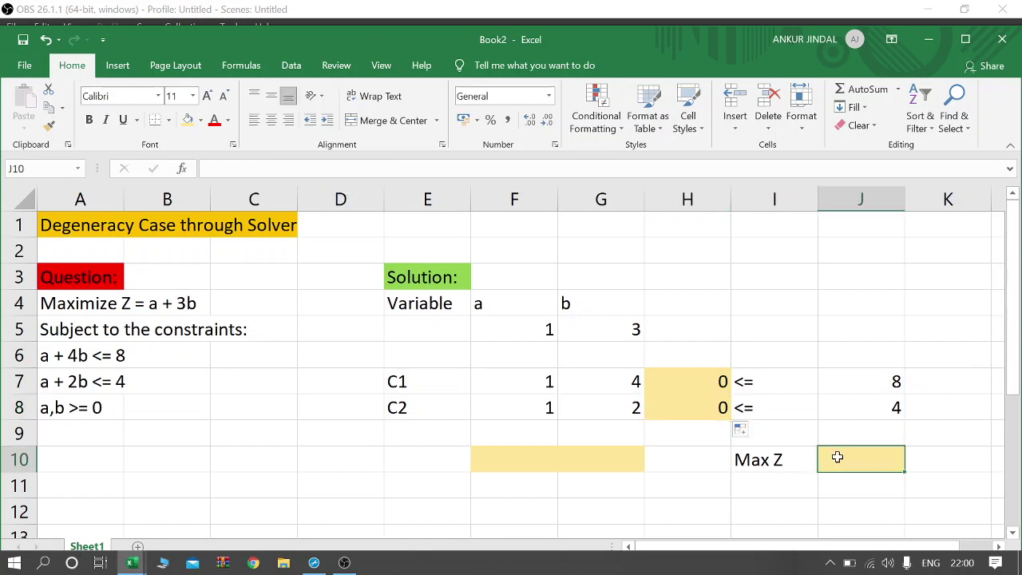
pyautogui.write('=')
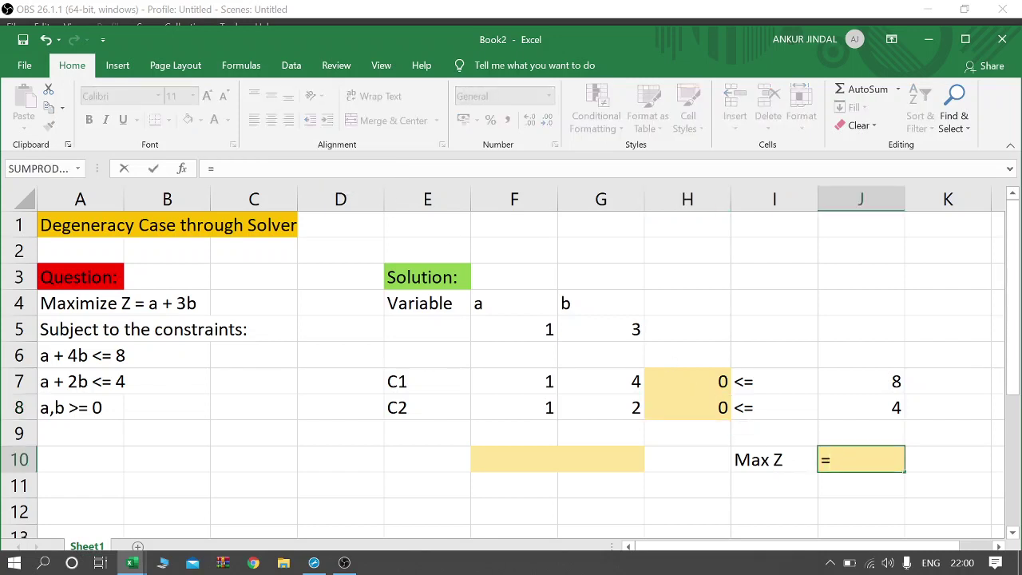
pyautogui.write('sump')
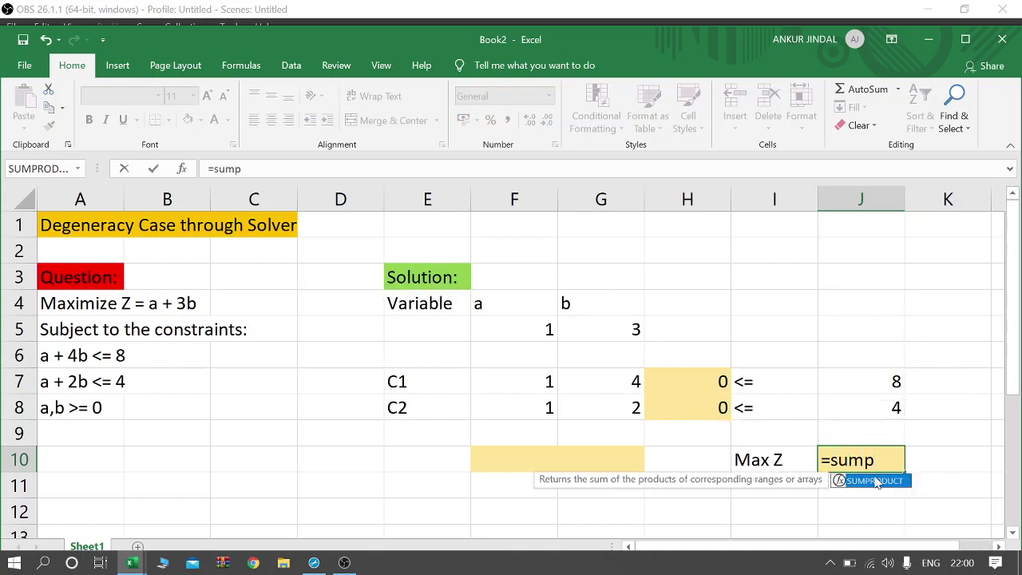
pyautogui.doubleClick(876, 482)
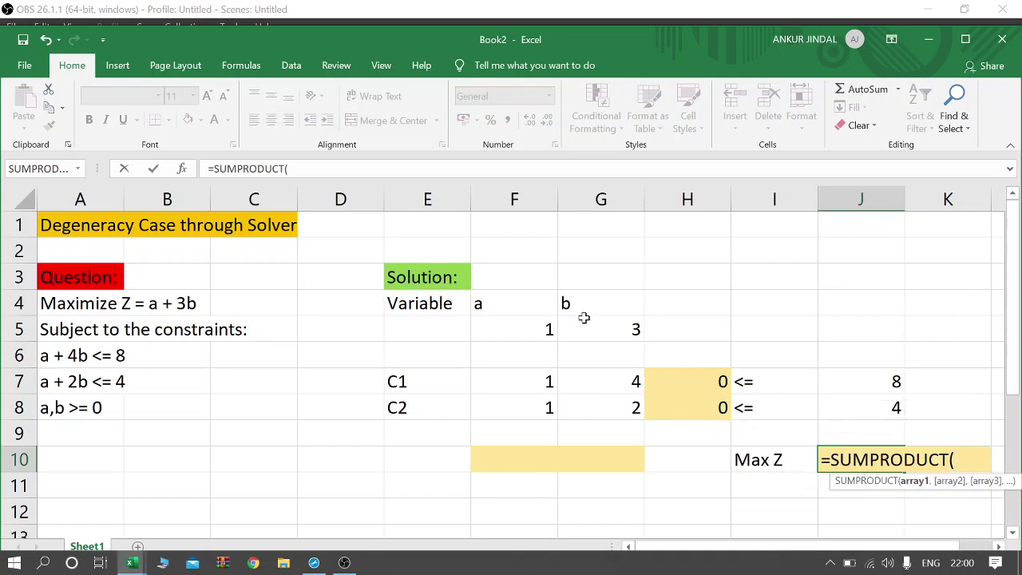
pyautogui.moveTo(531, 327); pyautogui.dragTo(589, 345)
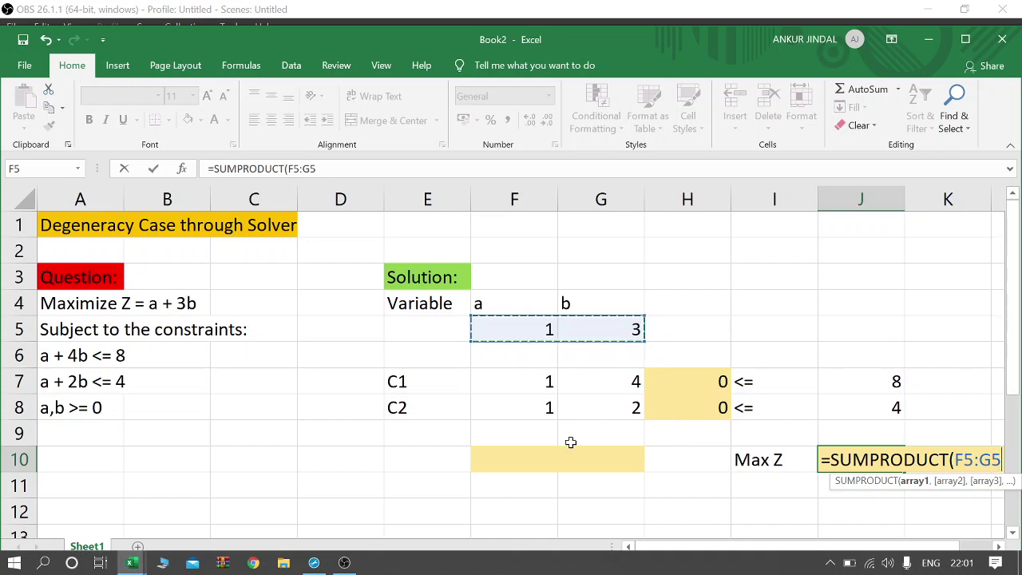
pyautogui.write(',')
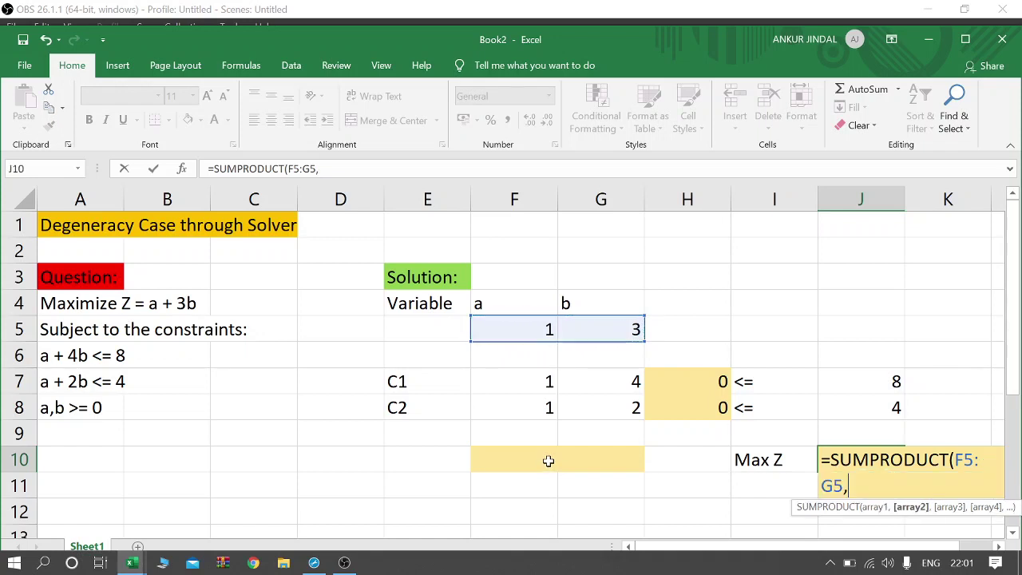
pyautogui.click(502, 459)
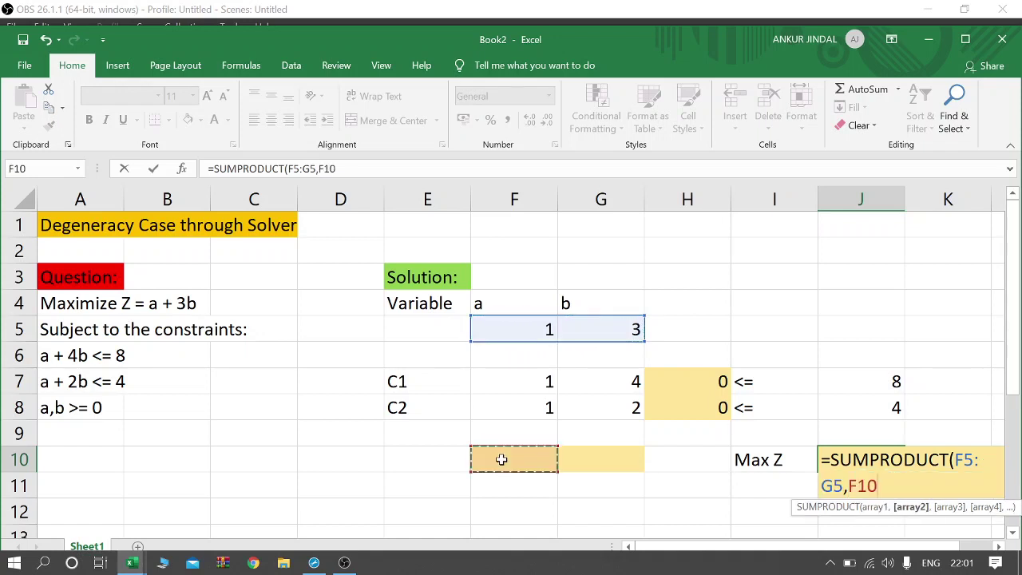
pyautogui.moveTo(502, 459); pyautogui.dragTo(587, 466)
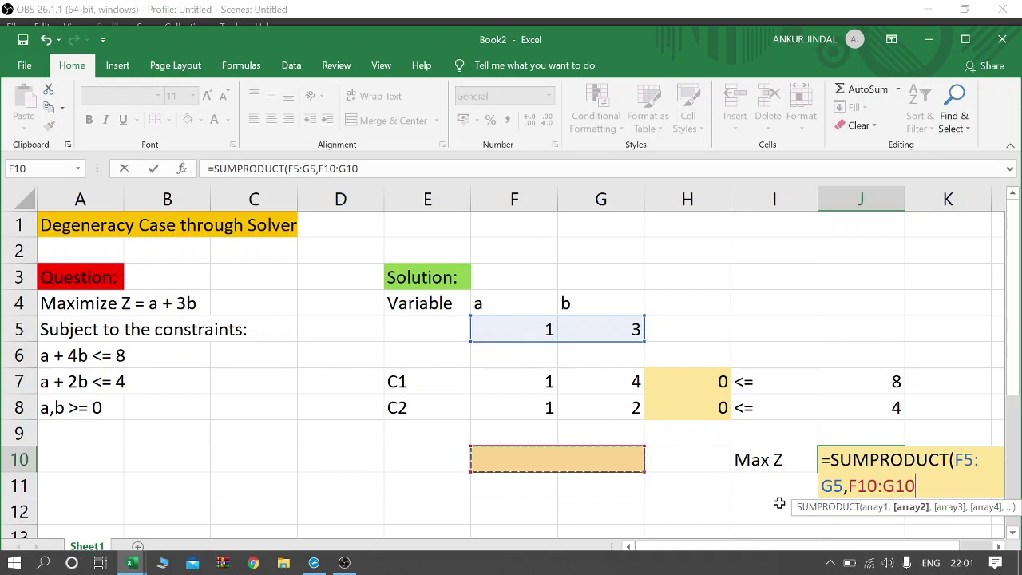
pyautogui.write(')')
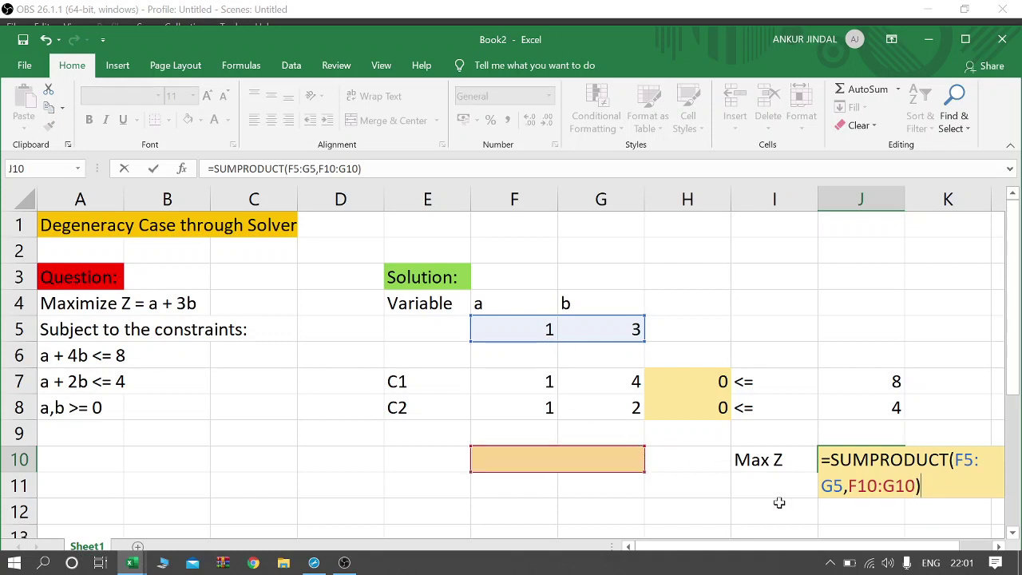
pyautogui.press('Return')
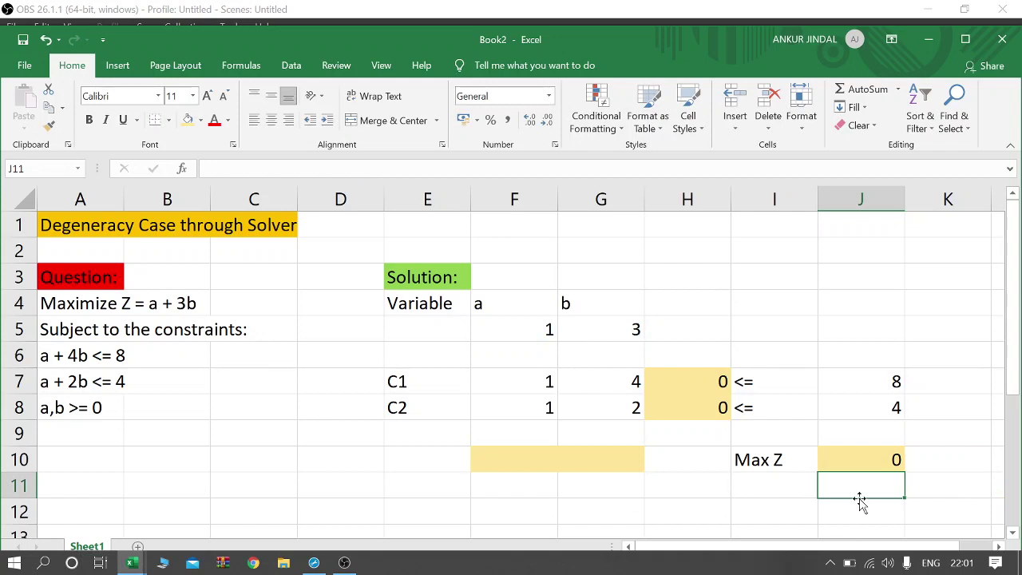
# Start Solver with J10 as the objective to maximize and set $F$10:$G$10 as the changing variable cells
pyautogui.click(861, 460)
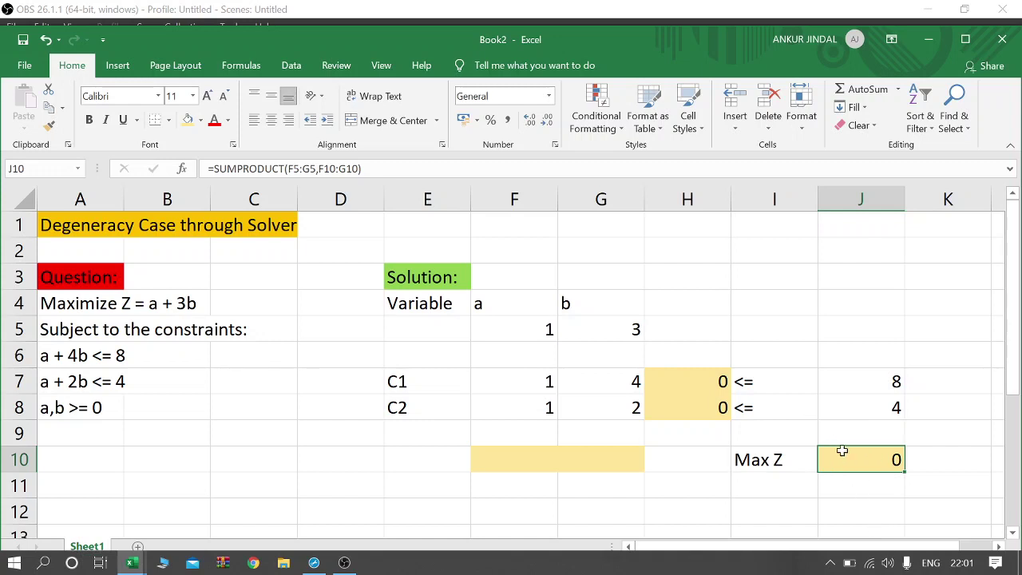
pyautogui.click(287, 67)
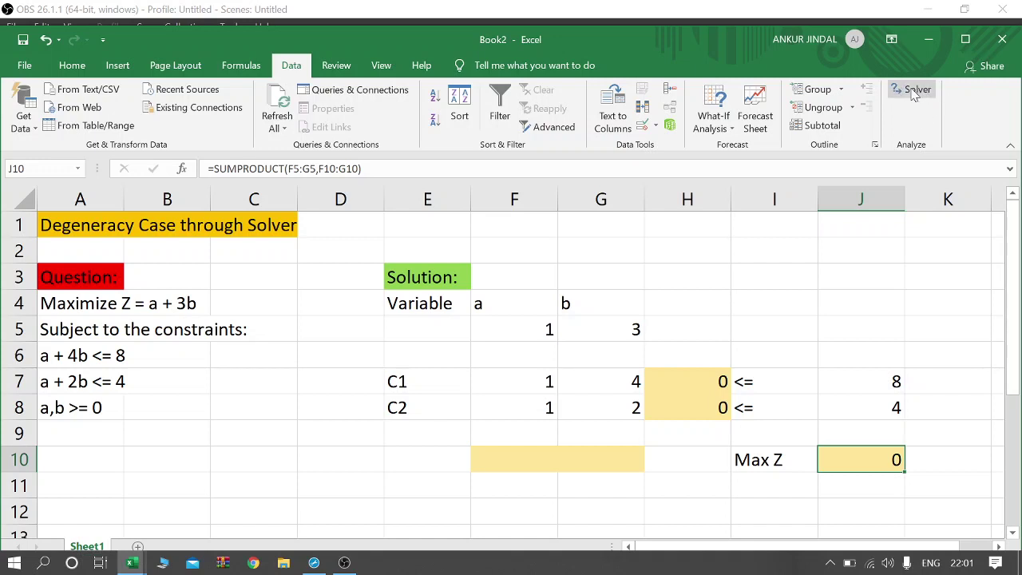
pyautogui.click(925, 99)
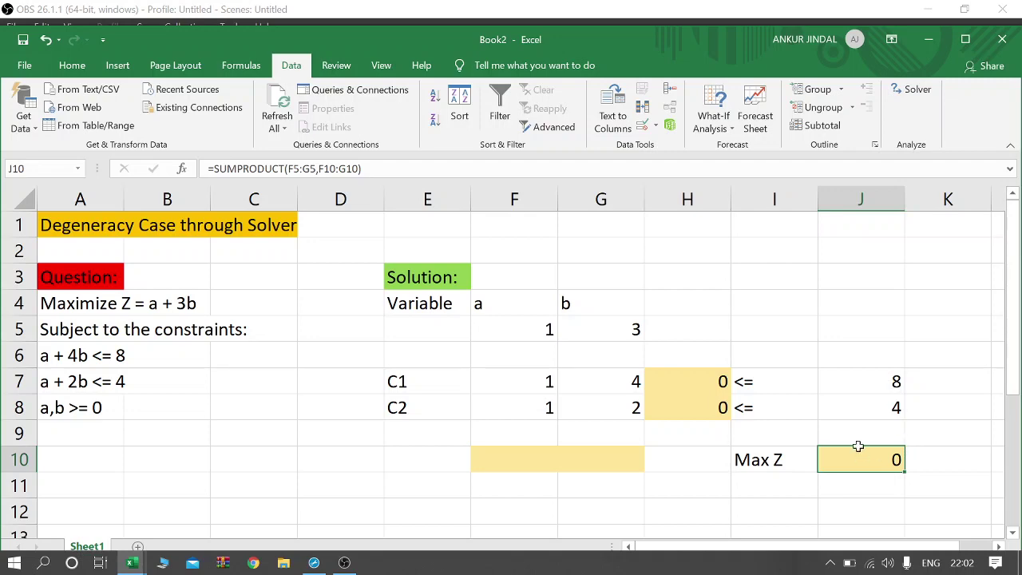
pyautogui.click(909, 96)
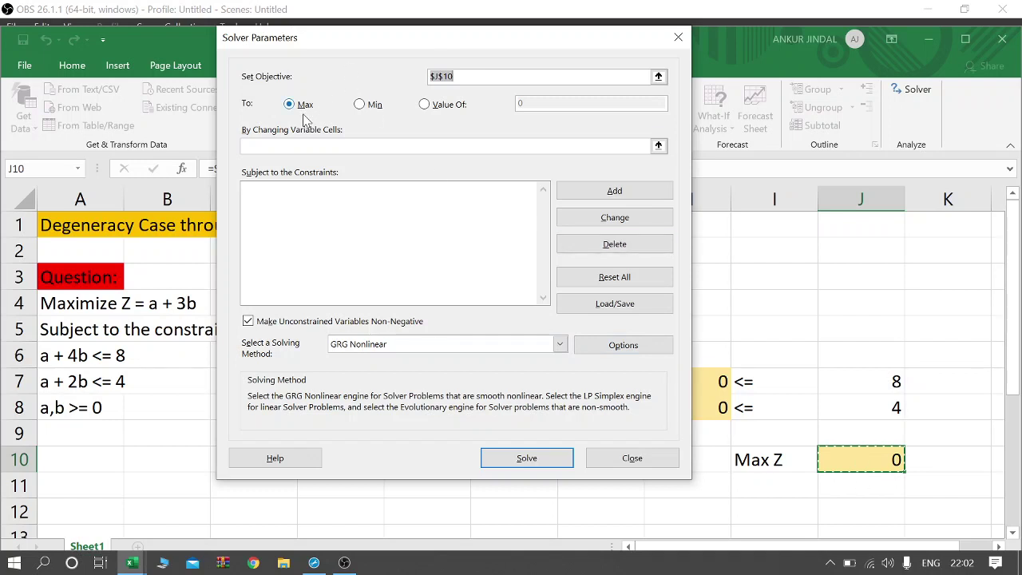
pyautogui.click(306, 145)
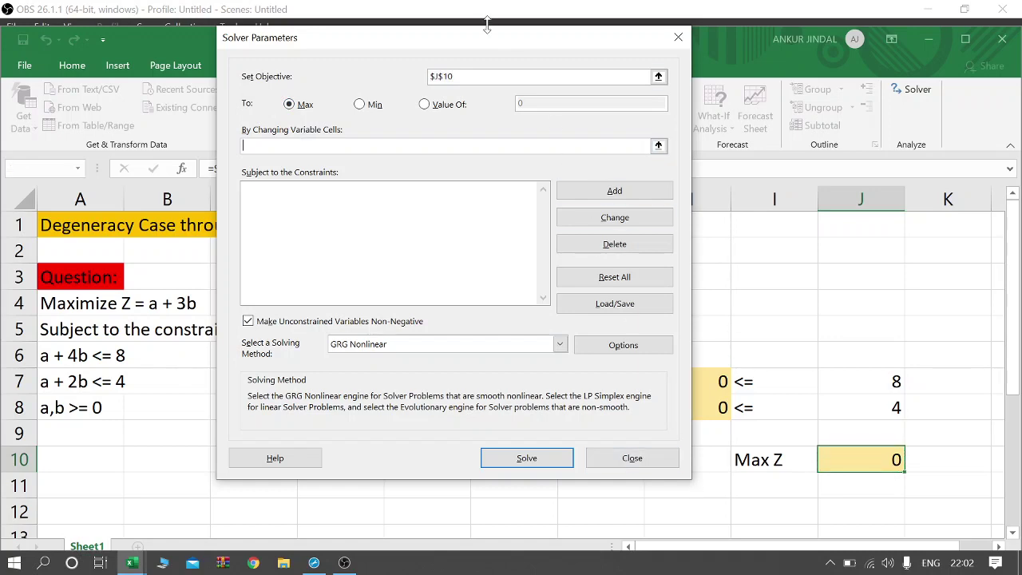
pyautogui.moveTo(482, 33); pyautogui.dragTo(298, 8)
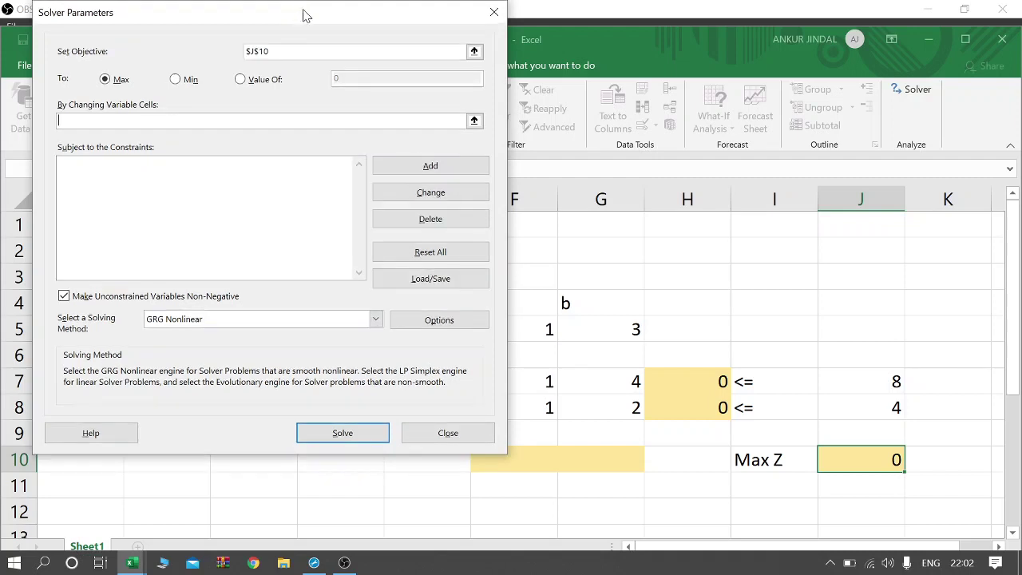
pyautogui.moveTo(547, 453); pyautogui.dragTo(580, 463)
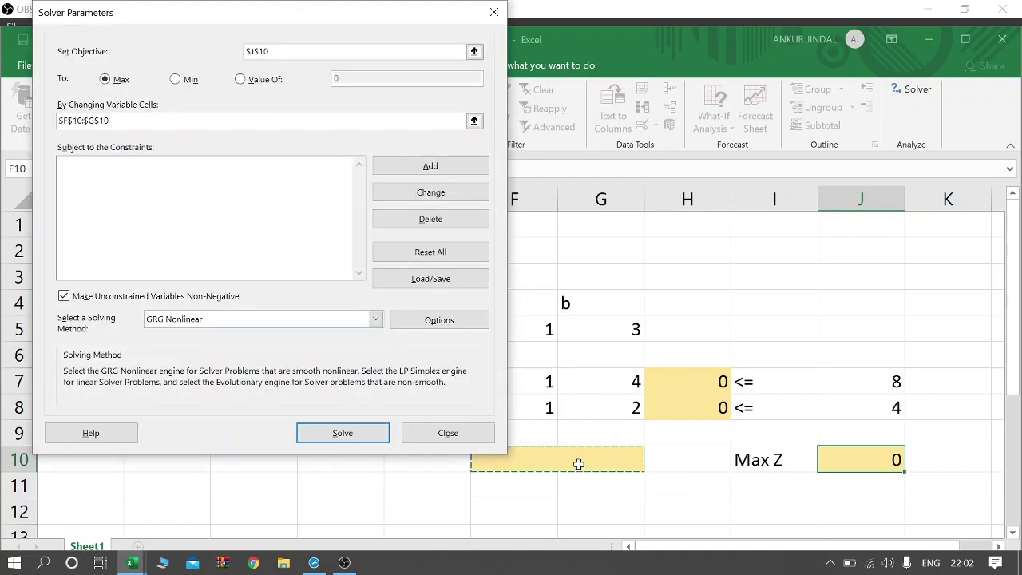
# Add the Solver constraint $H$7 <= $J$7 for C1
pyautogui.click(176, 203)
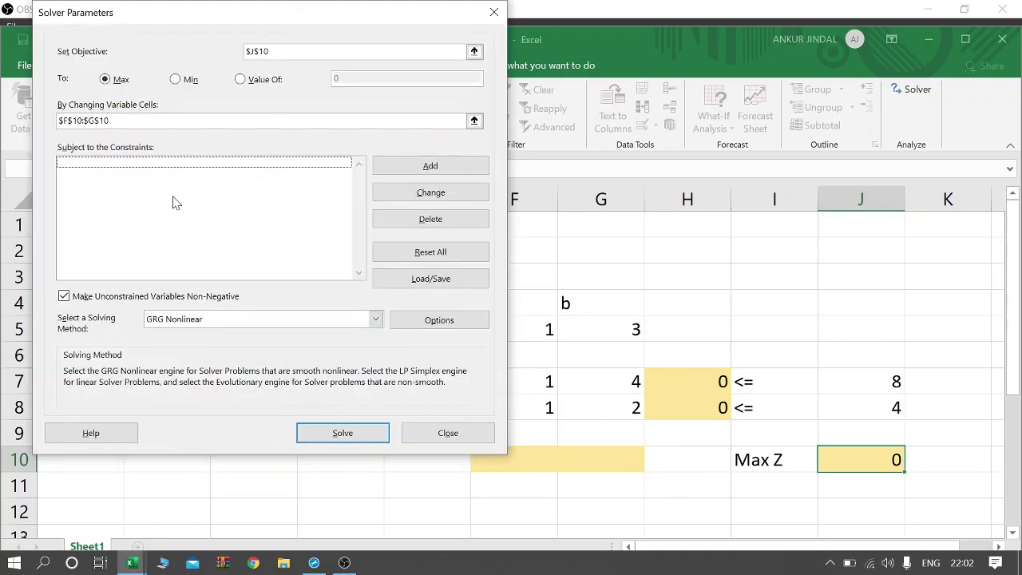
pyautogui.click(400, 169)
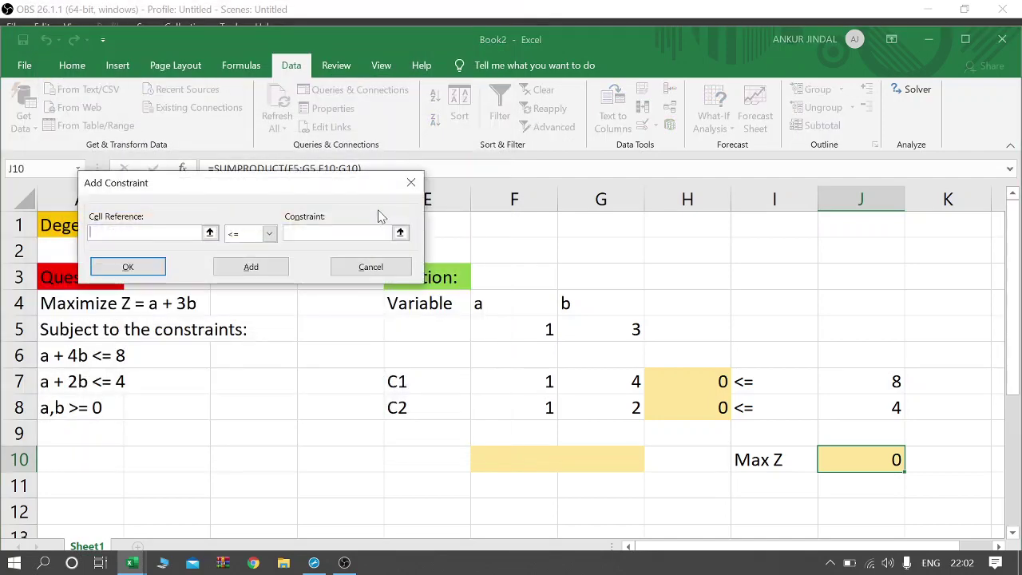
pyautogui.moveTo(225, 196); pyautogui.dragTo(808, 231)
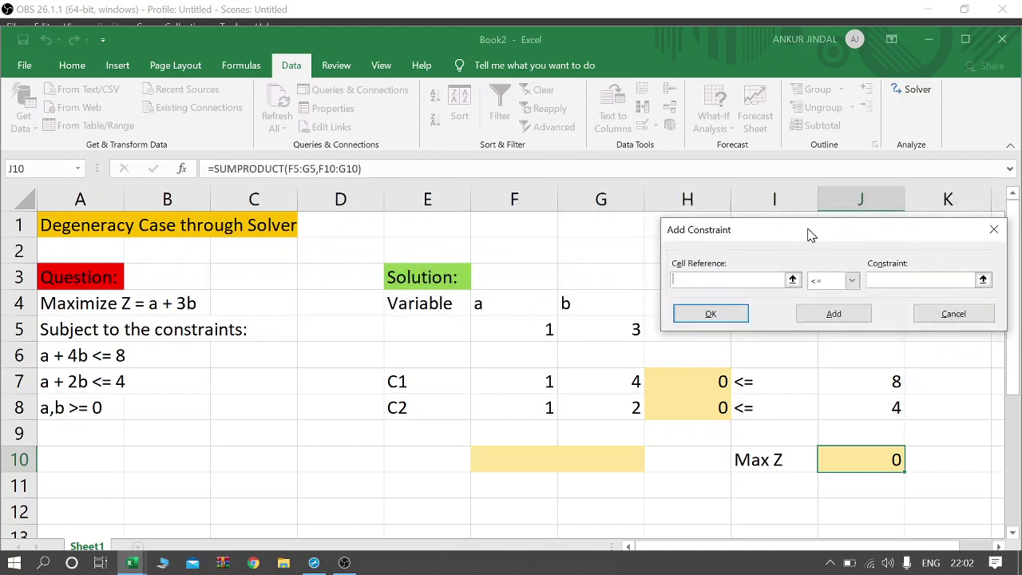
pyautogui.click(700, 377)
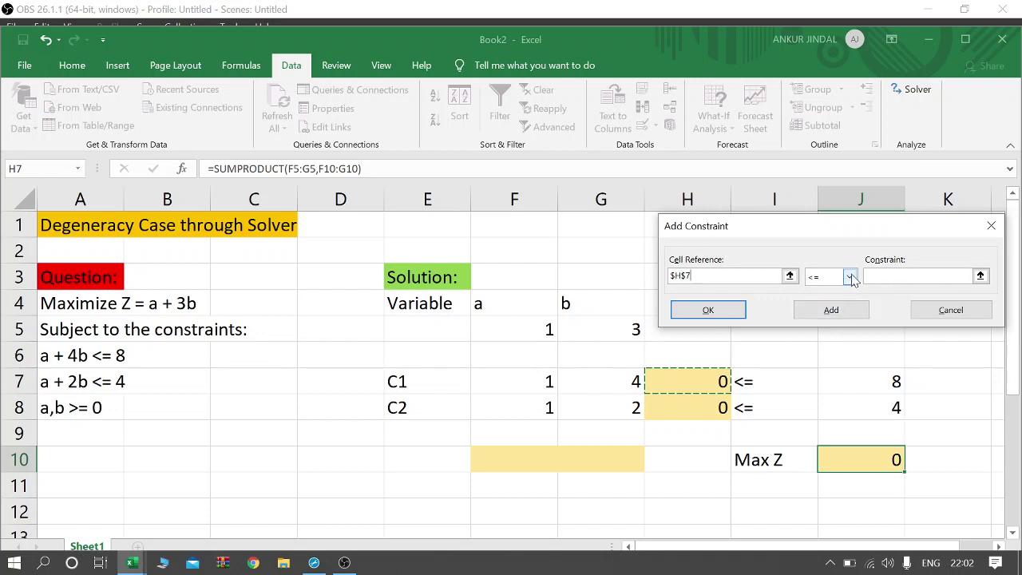
pyautogui.click(857, 382)
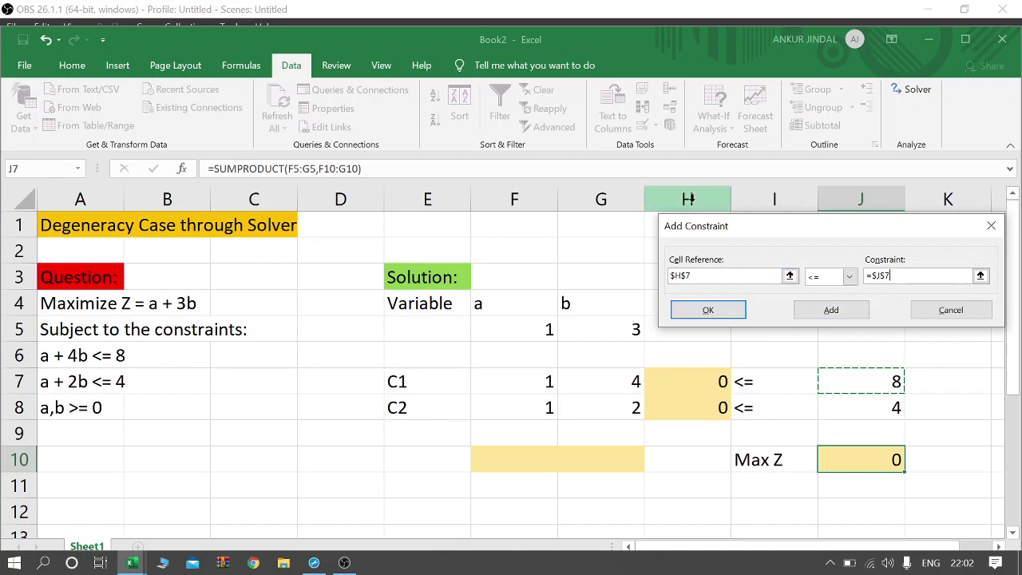
pyautogui.click(832, 311)
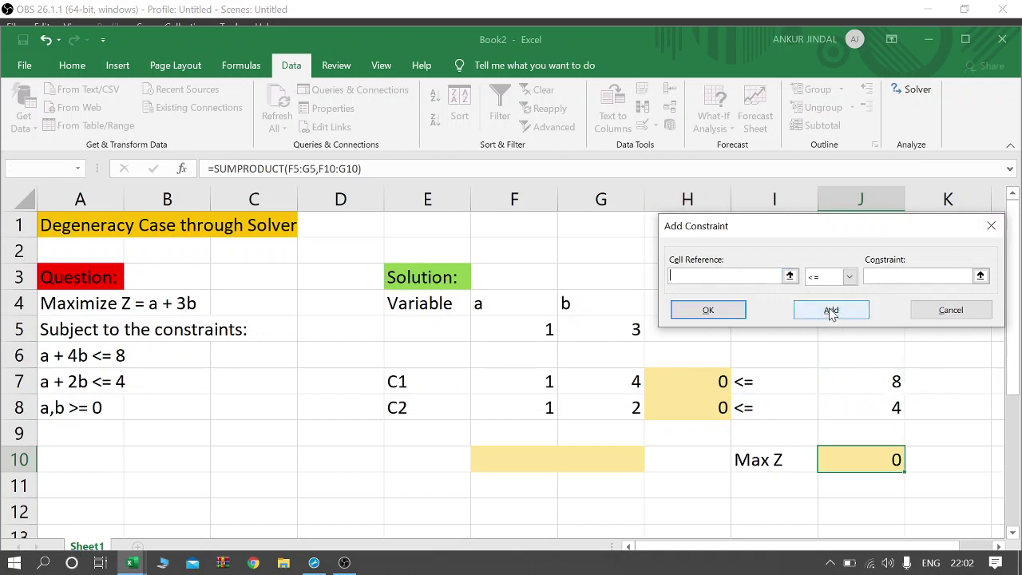
# Add the Solver constraint $H$8 <= $J$8 for C2 and return to the Solver parameters
pyautogui.click(713, 407)
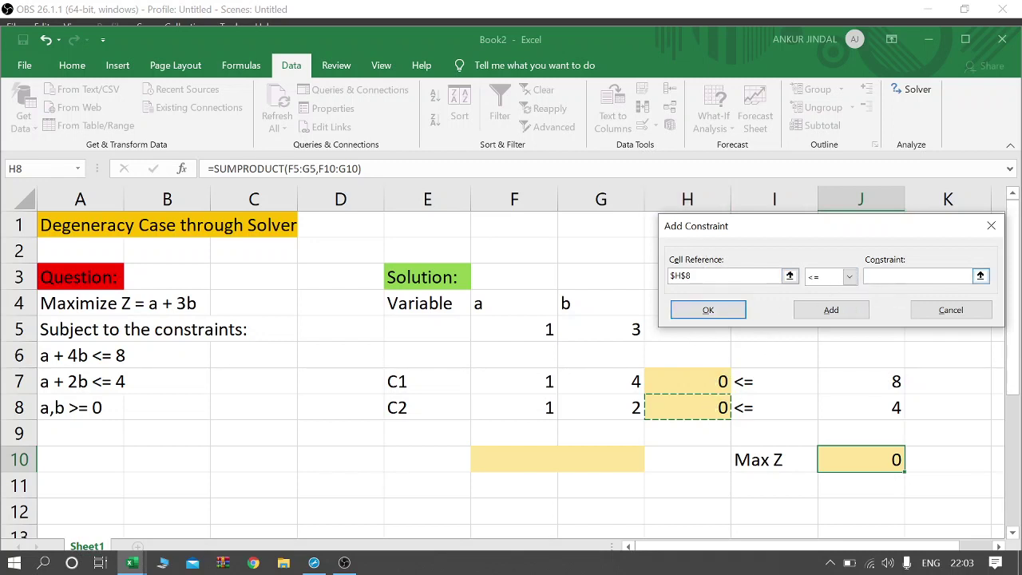
pyautogui.click(896, 277)
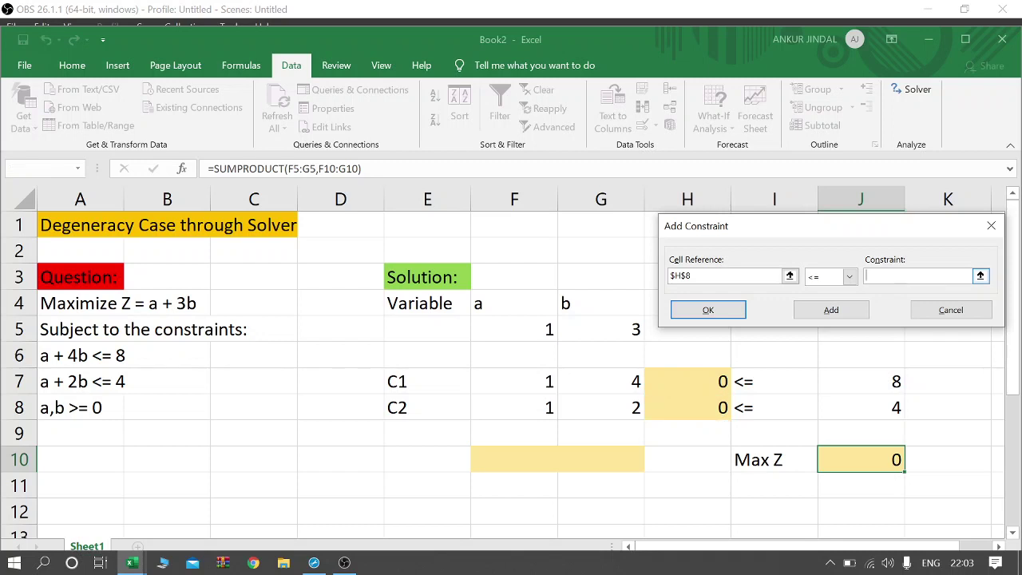
pyautogui.click(884, 408)
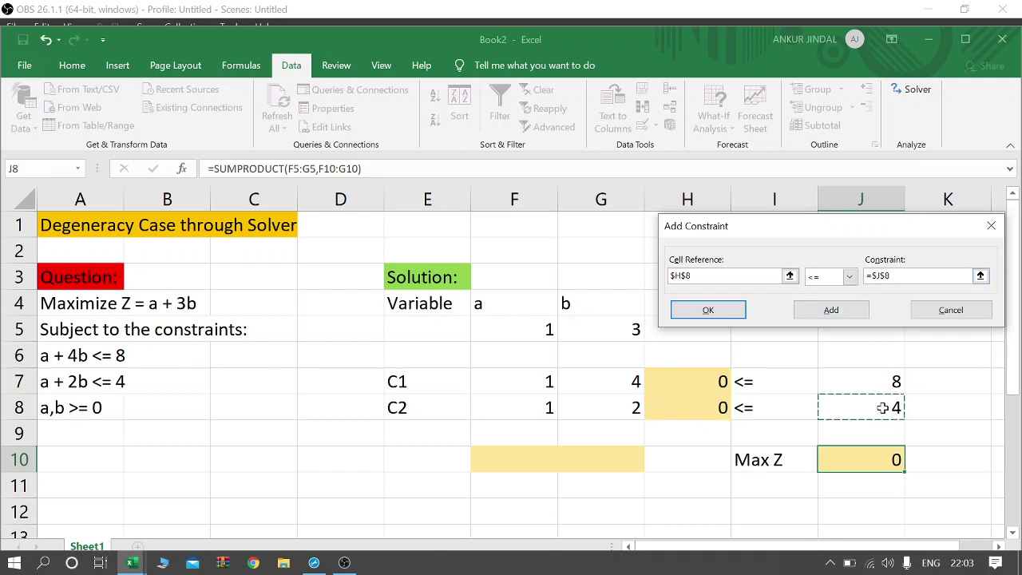
pyautogui.click(713, 310)
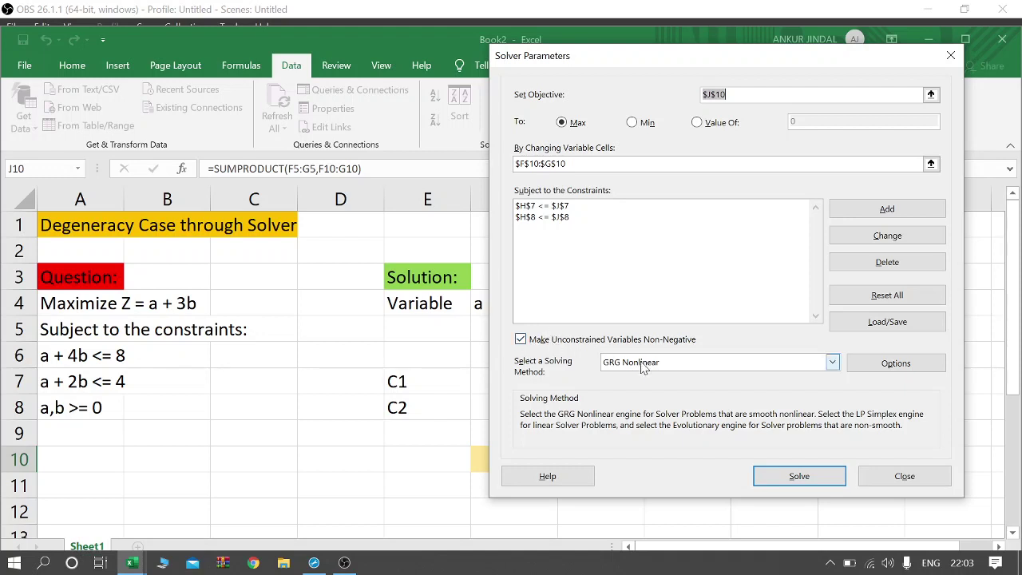
# Choose Simplex LP as the solving method and solve the model
pyautogui.click(833, 364)
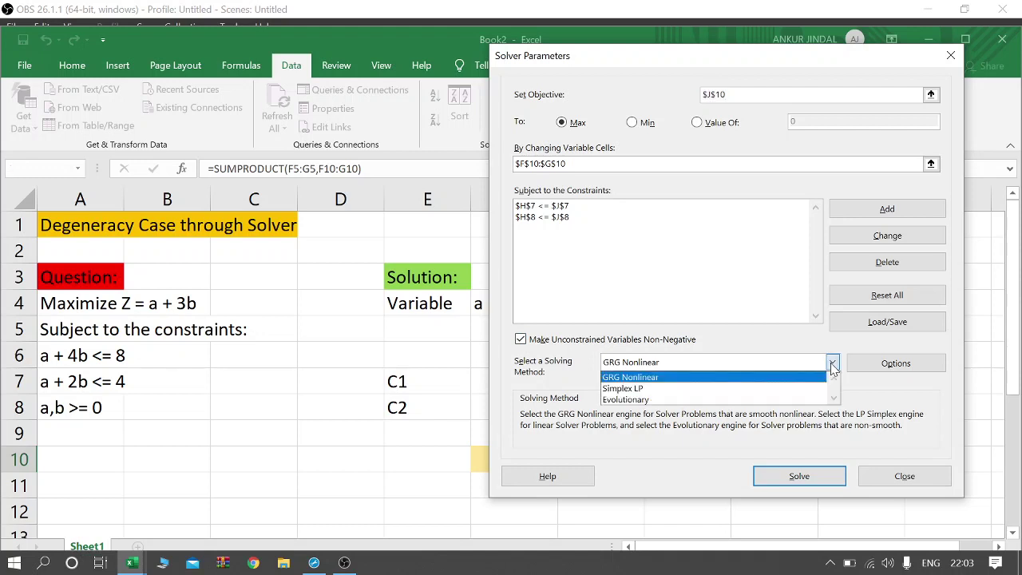
pyautogui.click(675, 389)
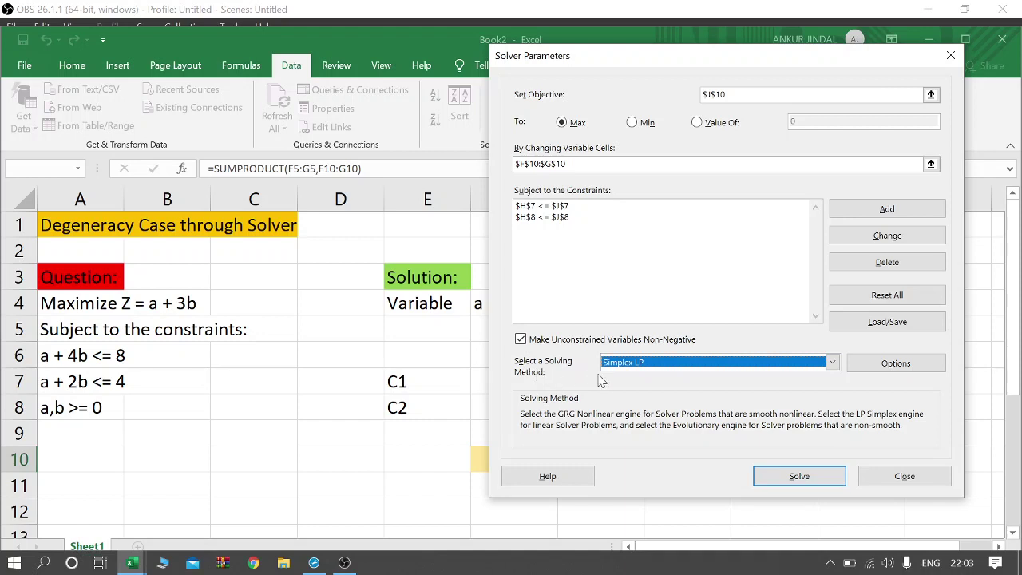
pyautogui.click(784, 478)
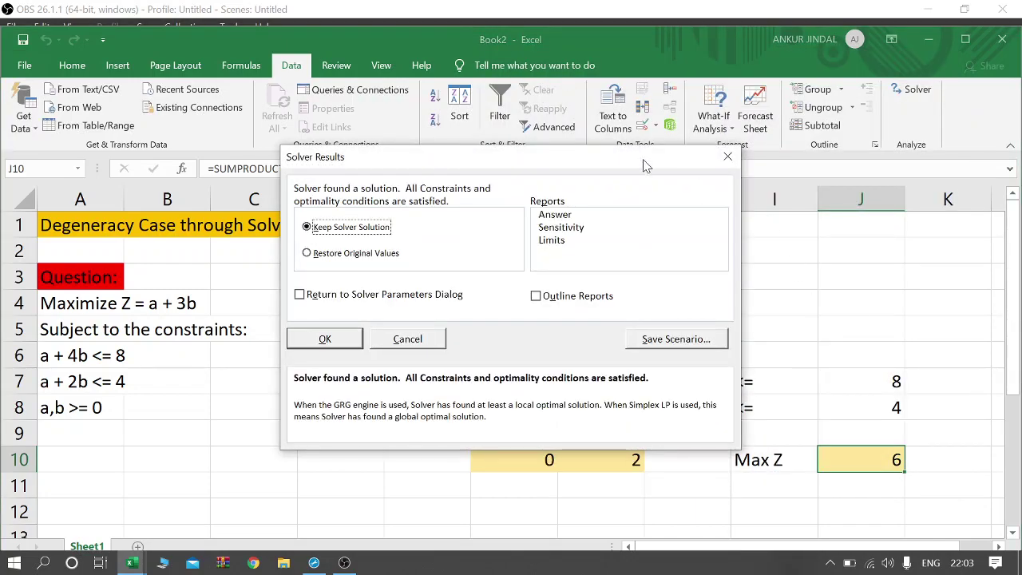
# Keep the Solver solution and generate the Answer and Sensitivity reports
pyautogui.moveTo(647, 165); pyautogui.dragTo(357, 12)
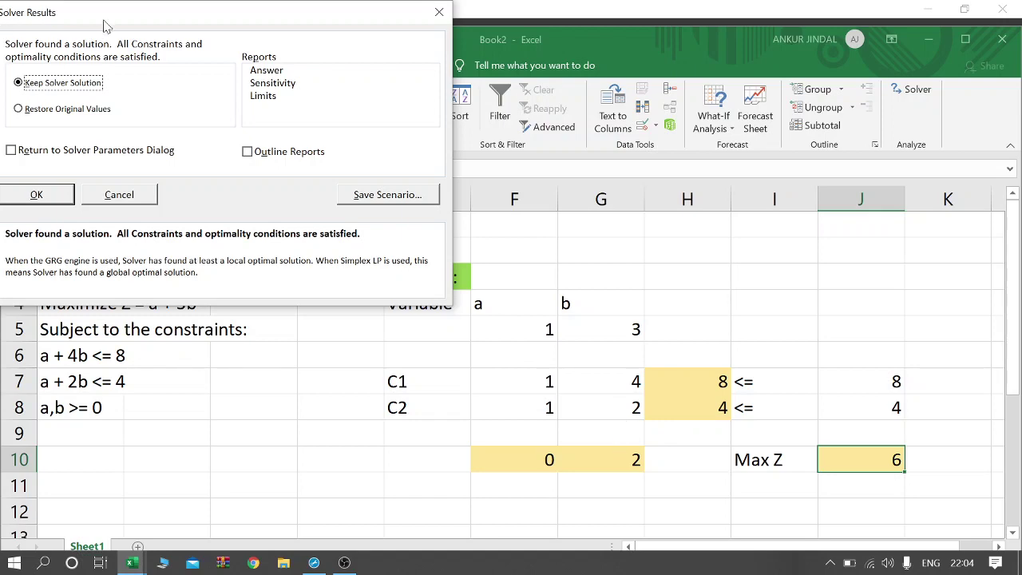
pyautogui.moveTo(126, 21); pyautogui.dragTo(181, 21)
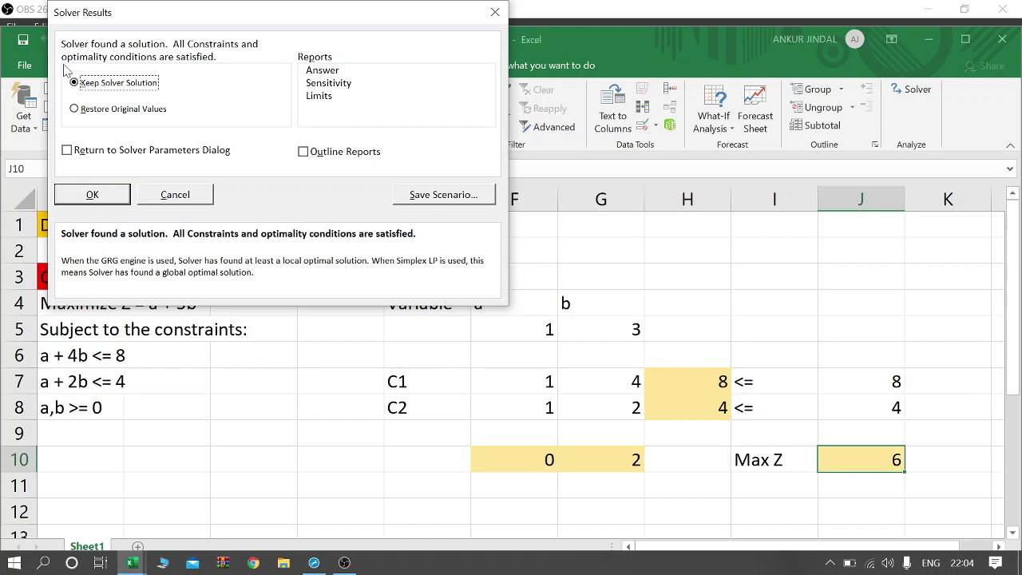
pyautogui.click(326, 71)
pyautogui.click(333, 85)
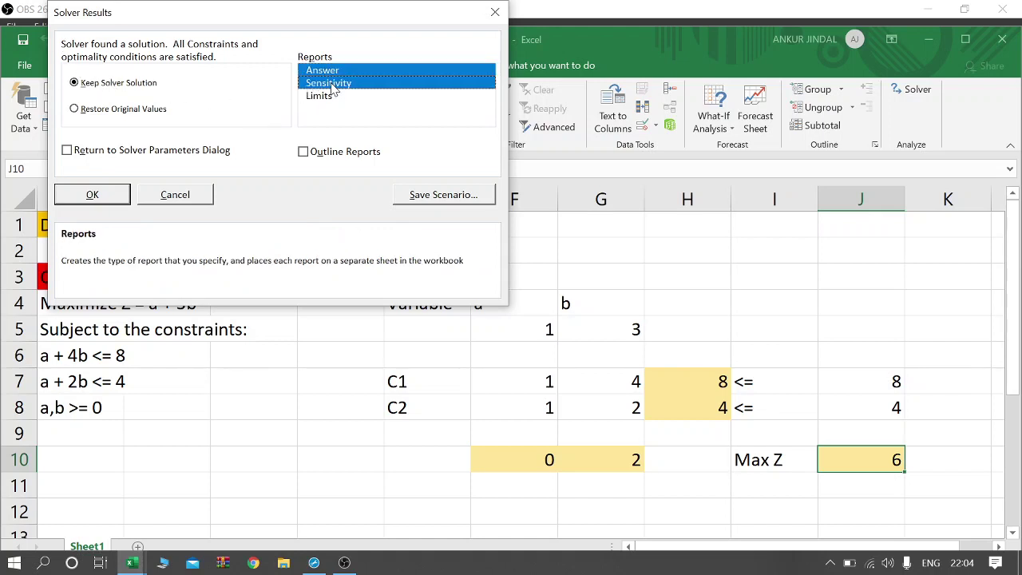
pyautogui.click(92, 195)
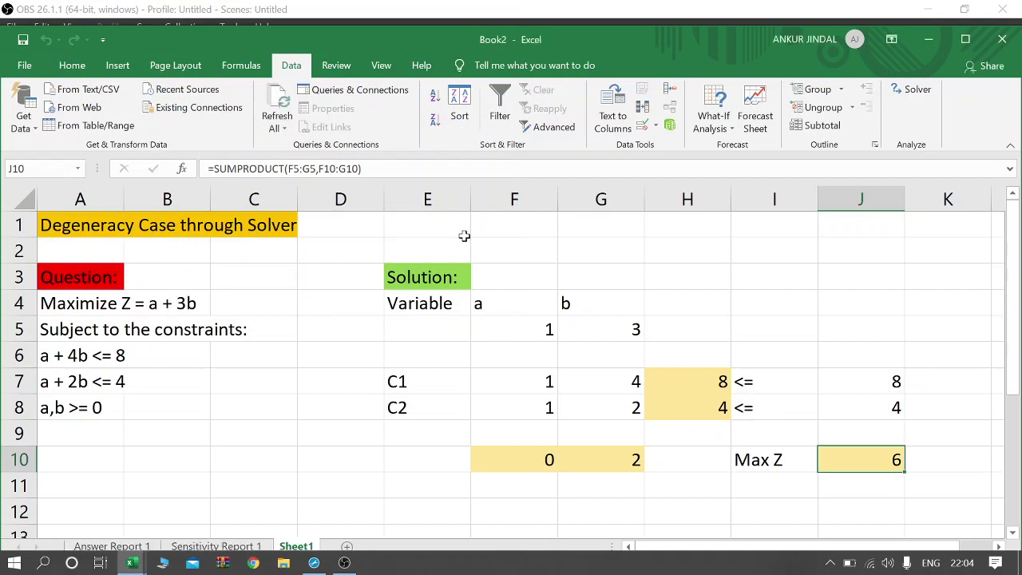
# Review the objective, variables and constraints in the Answer and Sensitivity reports, and return to Sheet1
pyautogui.scroll(-1, 1016, 477)
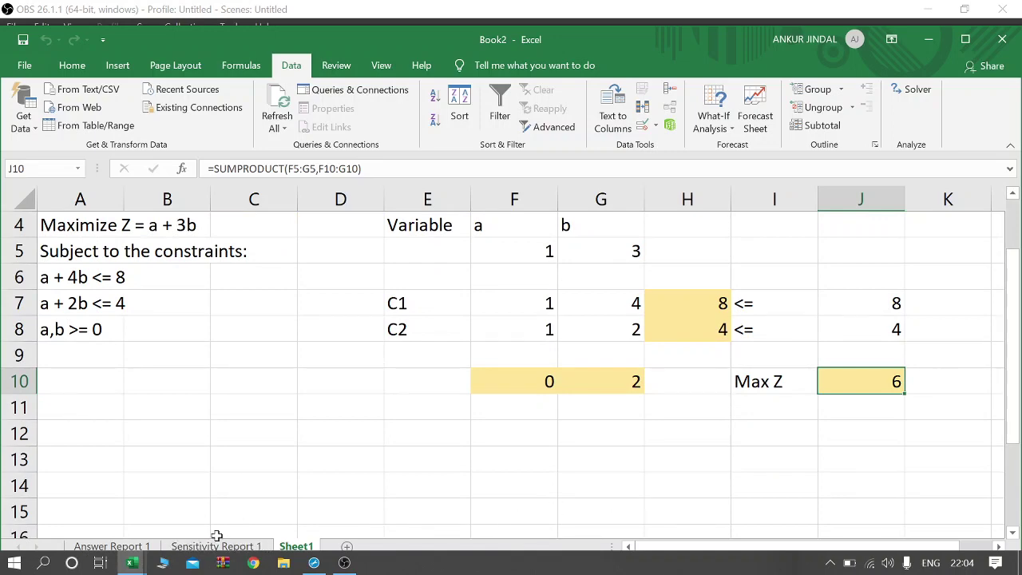
pyautogui.click(136, 548)
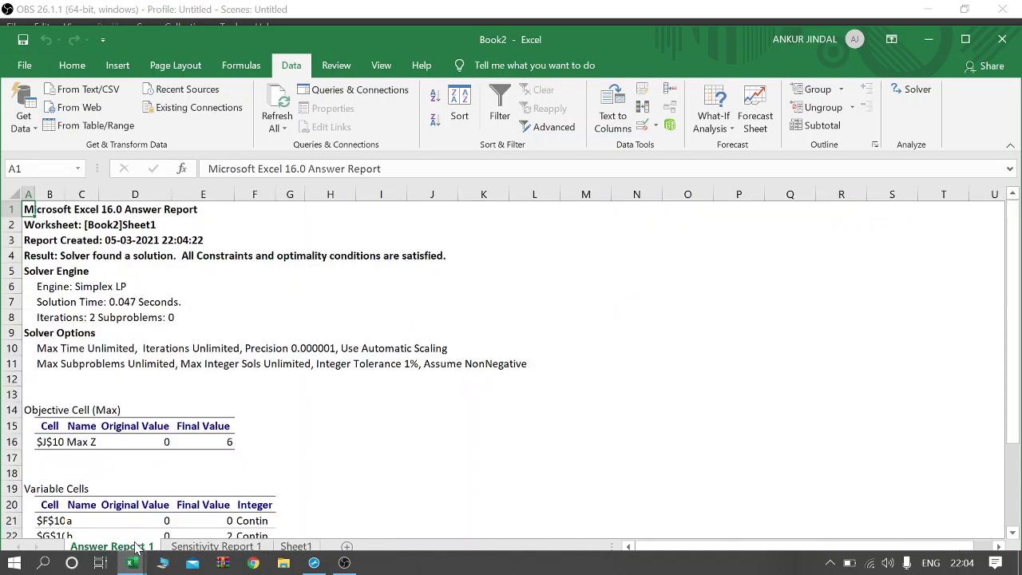
pyautogui.scroll(-3, 498, 299)
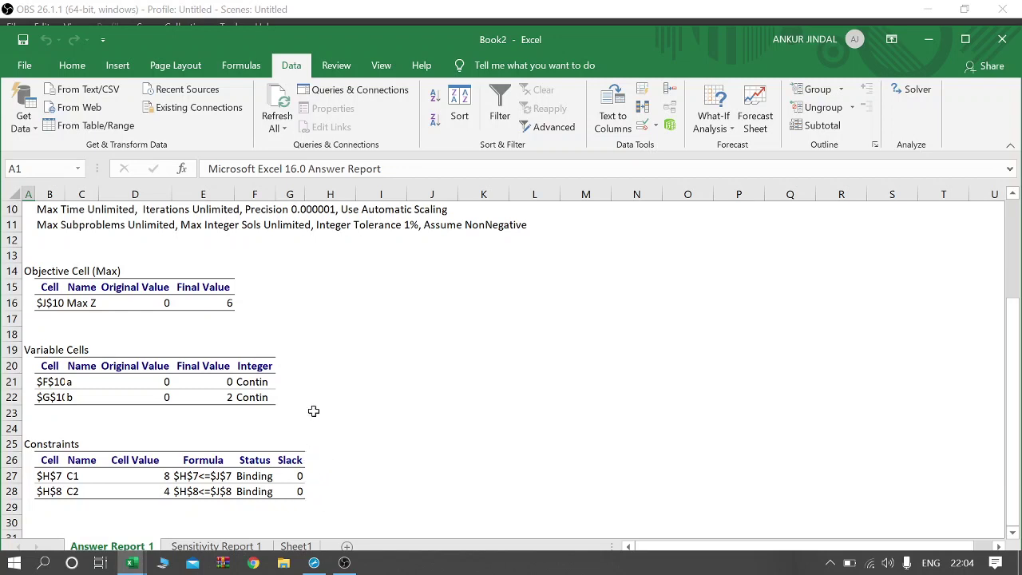
pyautogui.click(214, 547)
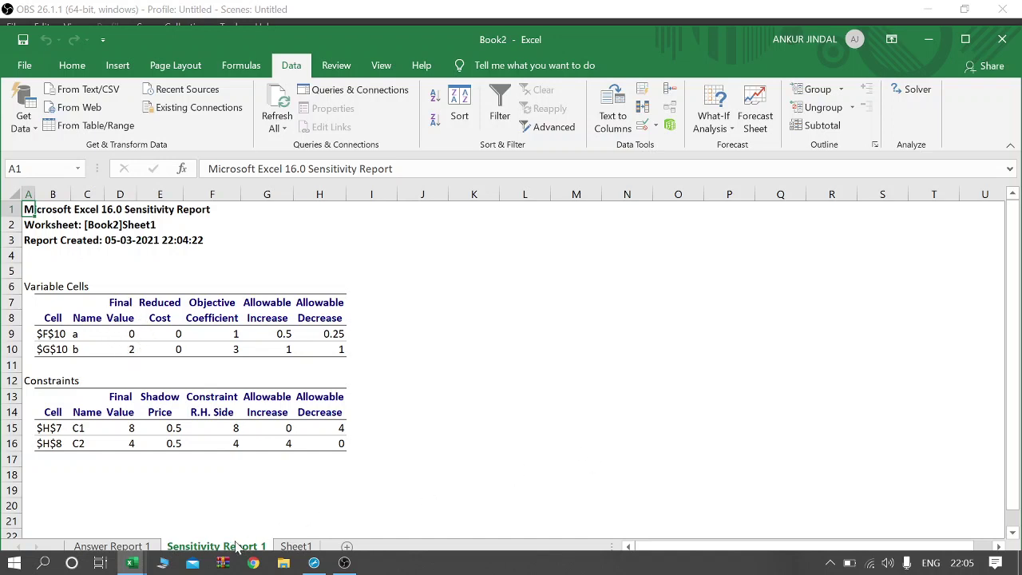
pyautogui.click(292, 547)
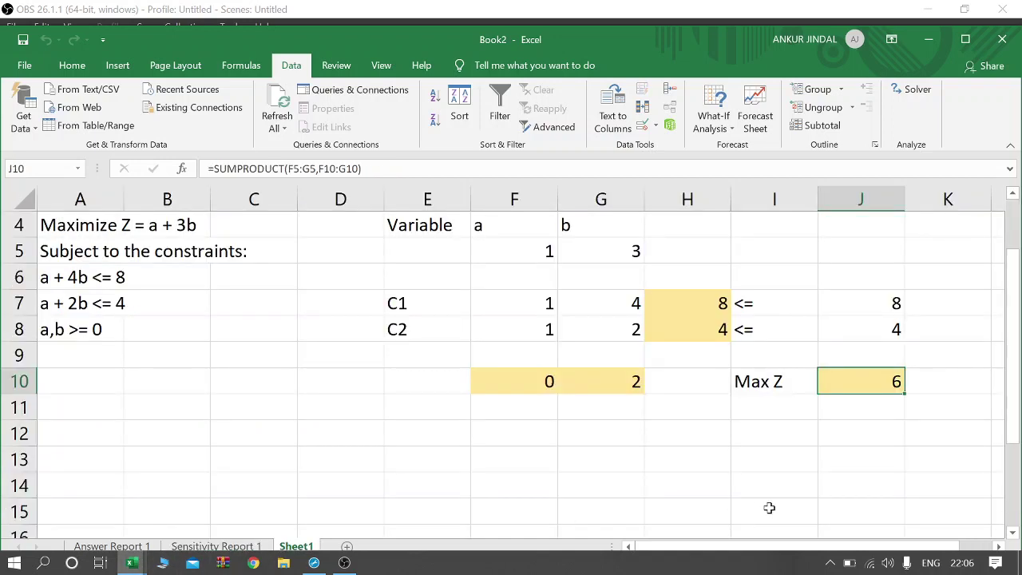